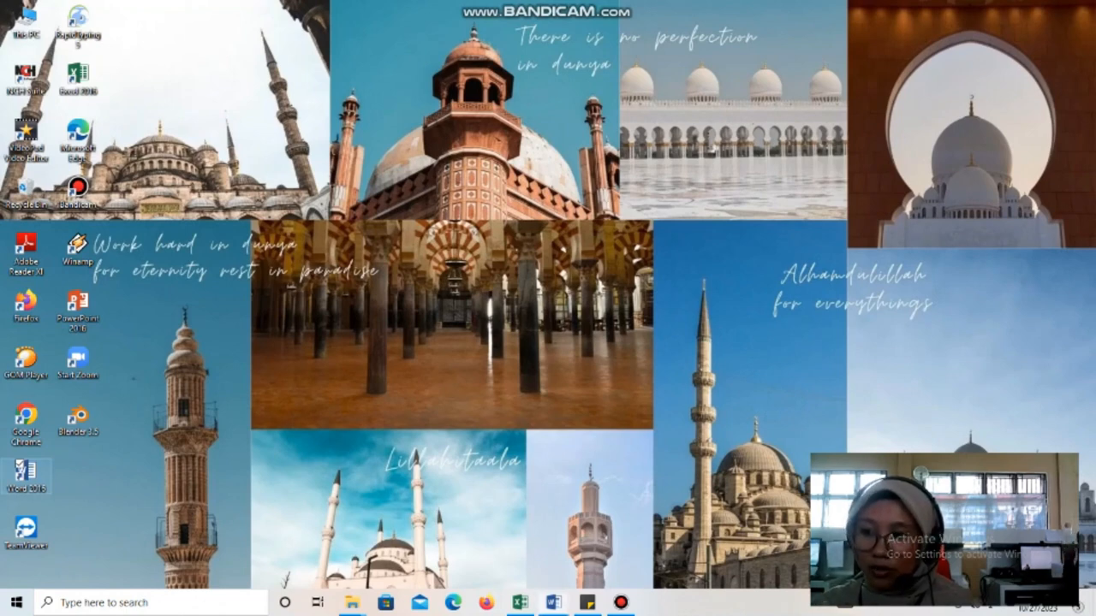
- Launch Word 2016 from the list of installed programs
click(554, 603)
click(538, 12)
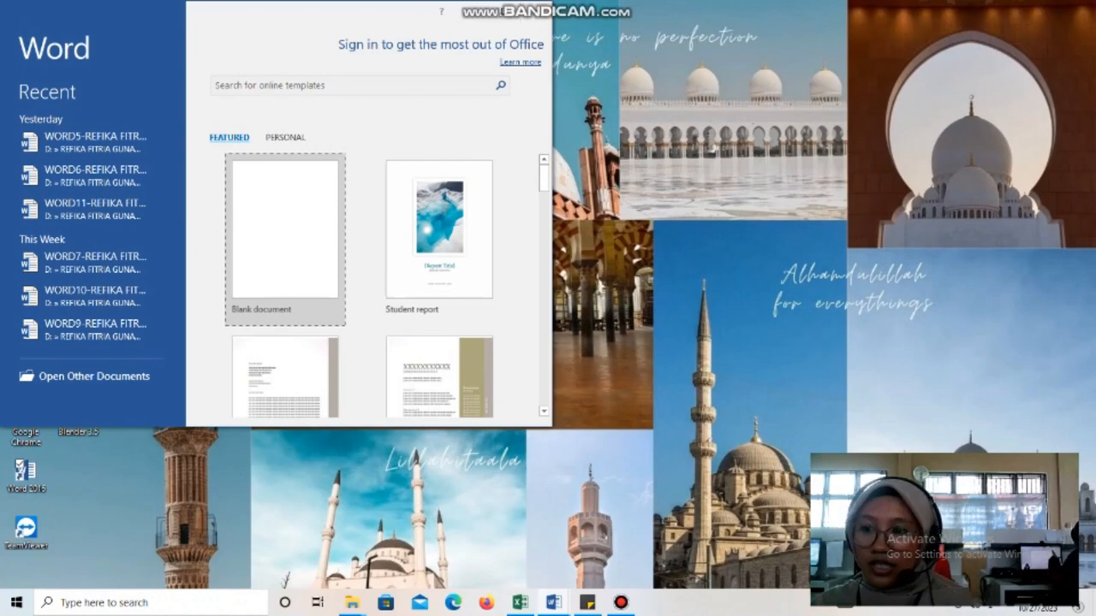
click(17, 603)
scroll(120, 385, down, 5)
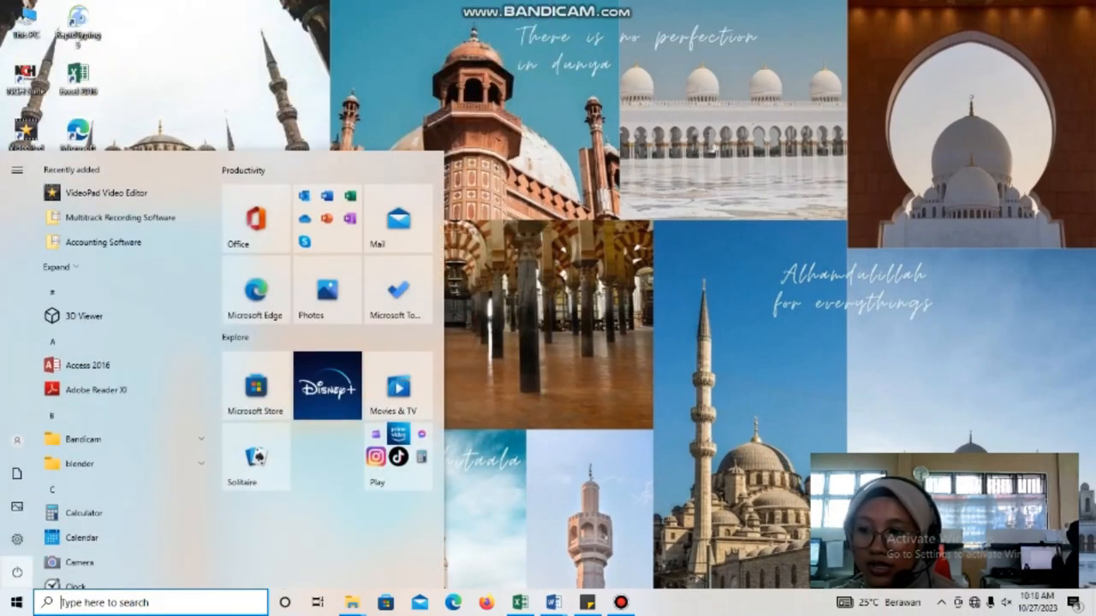
scroll(119, 470, down, 20)
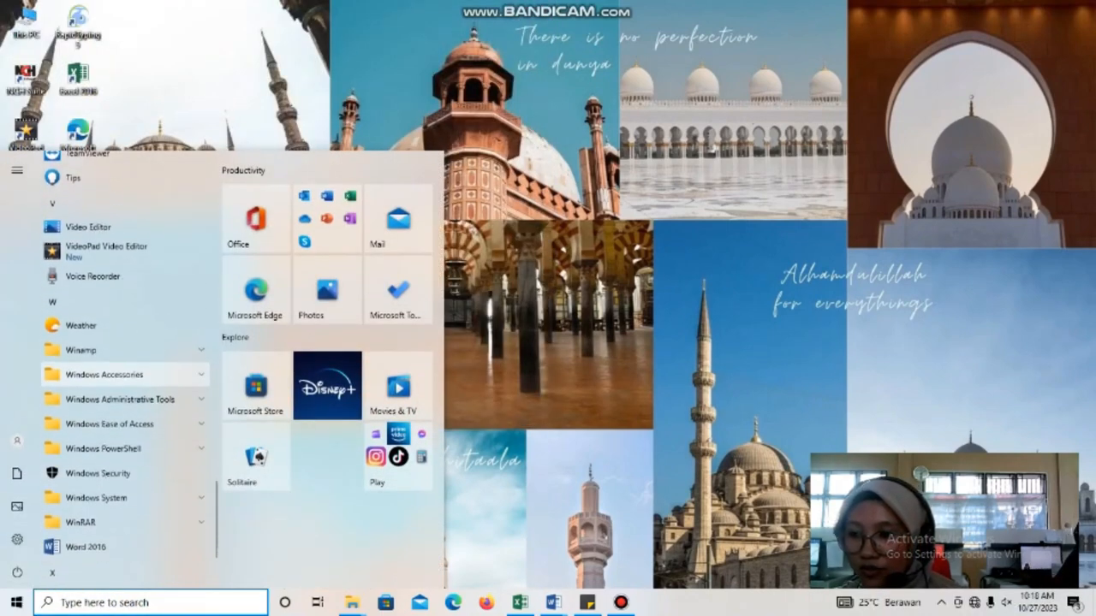
click(86, 545)
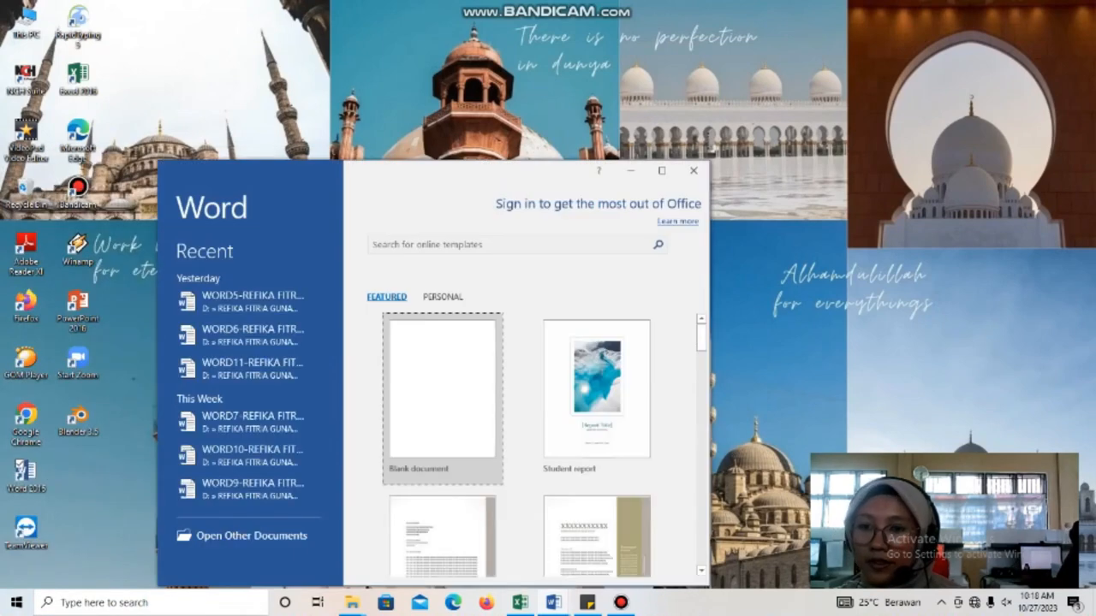
- Maximize the Word window, create a blank document in it and close the Navigation pane
click(661, 171)
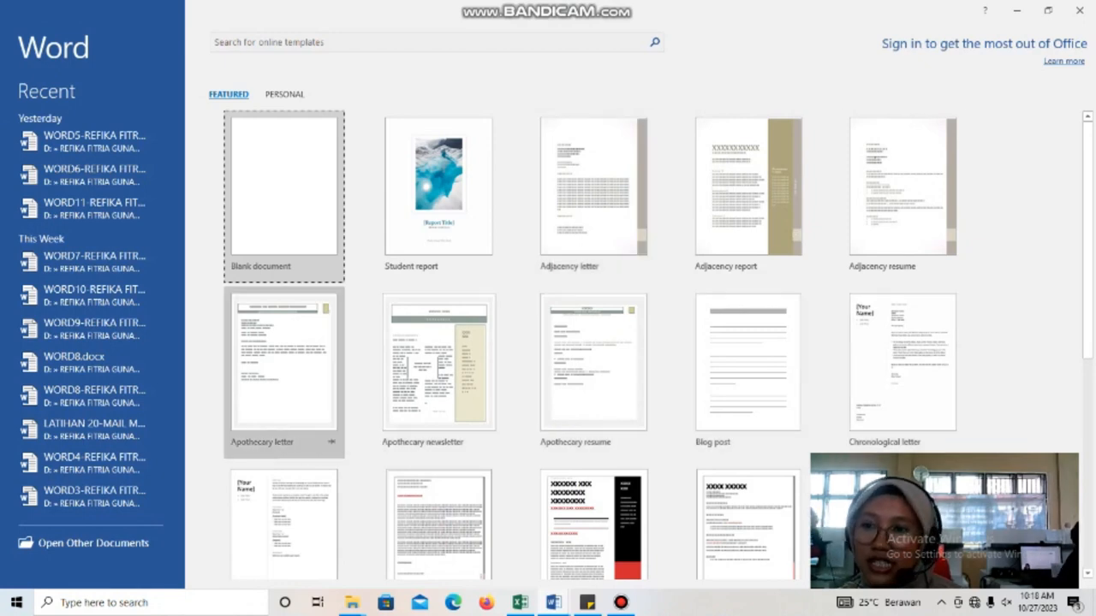
click(300, 248)
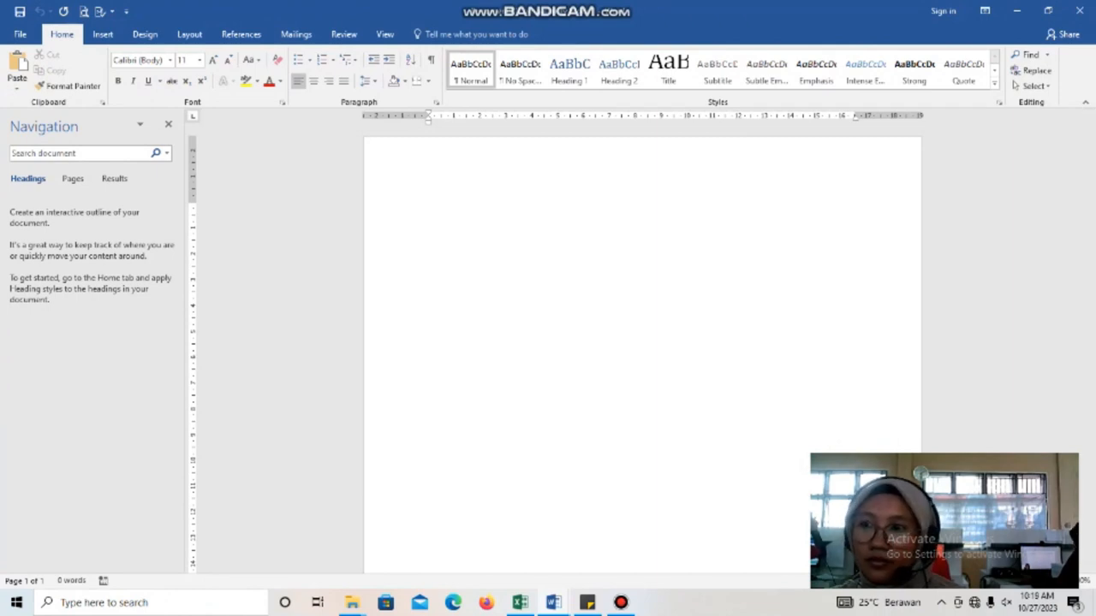
click(168, 124)
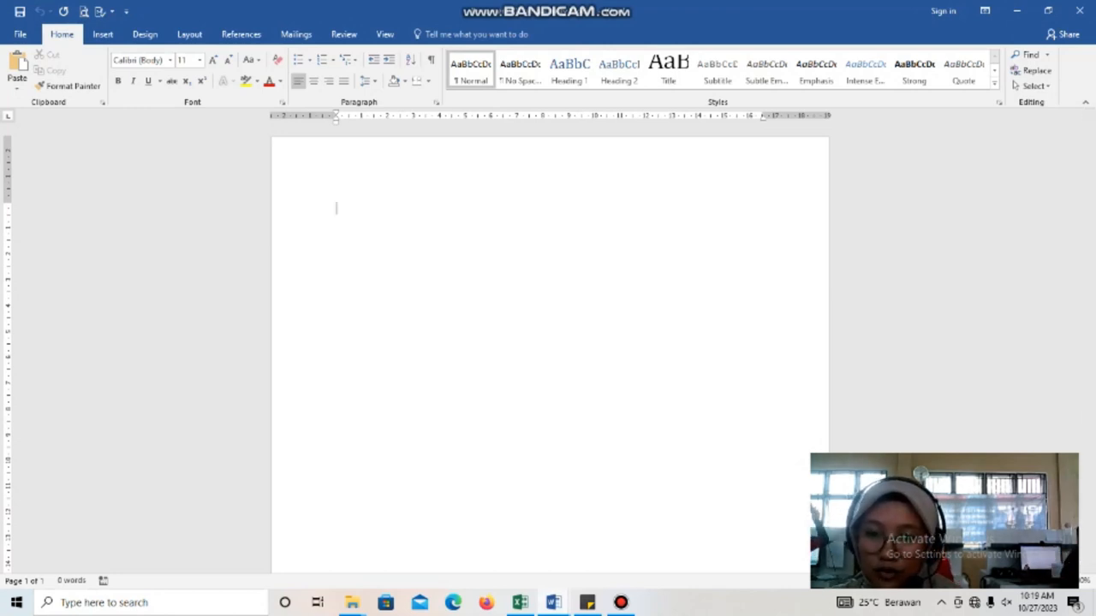
- Switch to the already open document that holds the Indentation and Spacing practice text
mouse_move(553, 603)
mouse_move(608, 539)
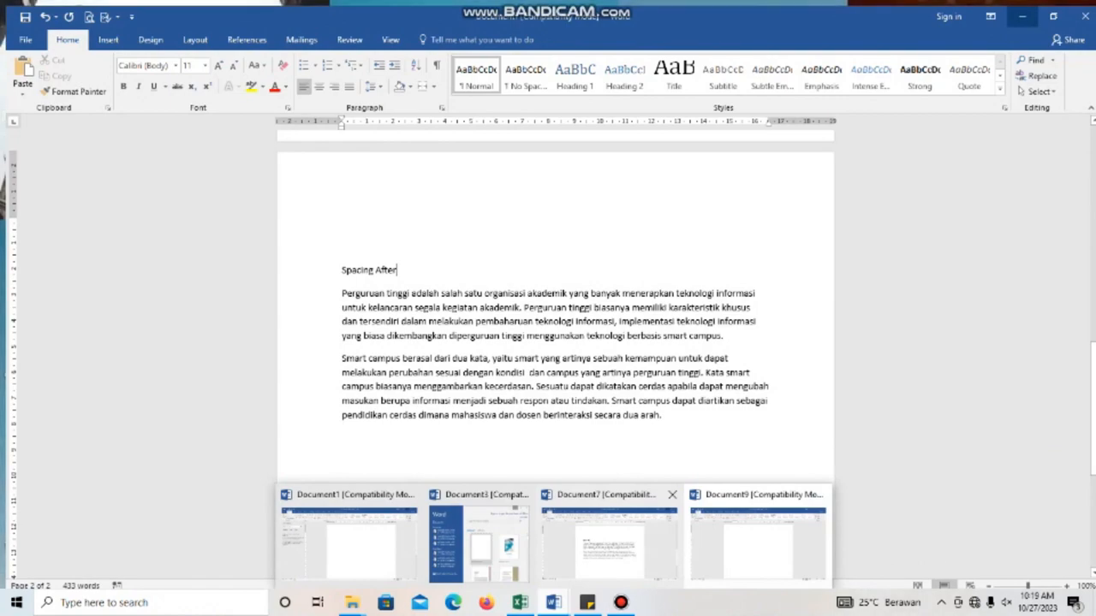
click(608, 539)
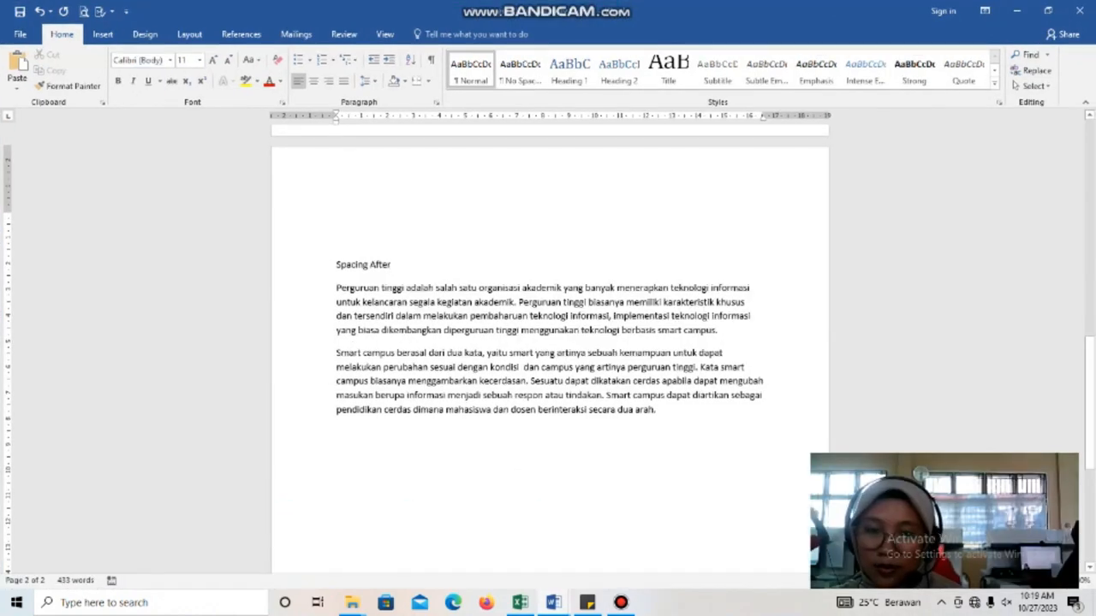
key(shift+Up)
key(shift+Up)
key(shift+Up)
key(shift+Up)
key(shift+Up)
key(shift+Up)
key(shift+Up)
key(shift+Up)
key(shift+Up)
key(shift+Up)
key(shift+Up)
key(shift+Up)
key(shift+Up)
key(shift+Up)
key(shift+Up)
key(shift+Up)
key(shift+Up)
key(shift+Up)
key(shift+Up)
key(shift+Up)
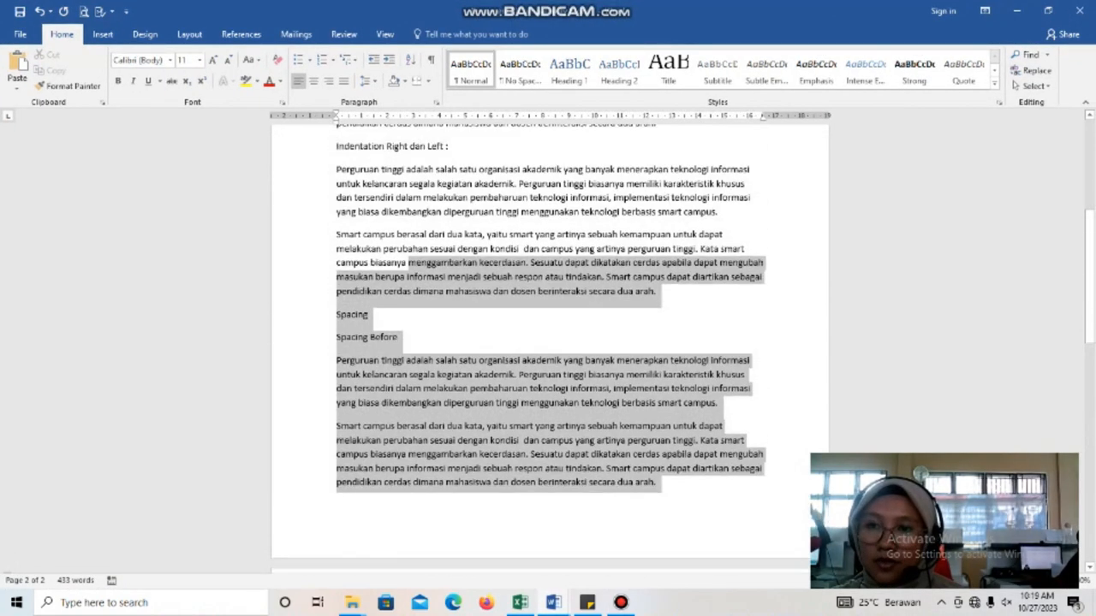
key(shift+Up)
key(shift+Up)
key(shift+Up)
key(shift+Up)
key(shift+Up)
key(shift+Up)
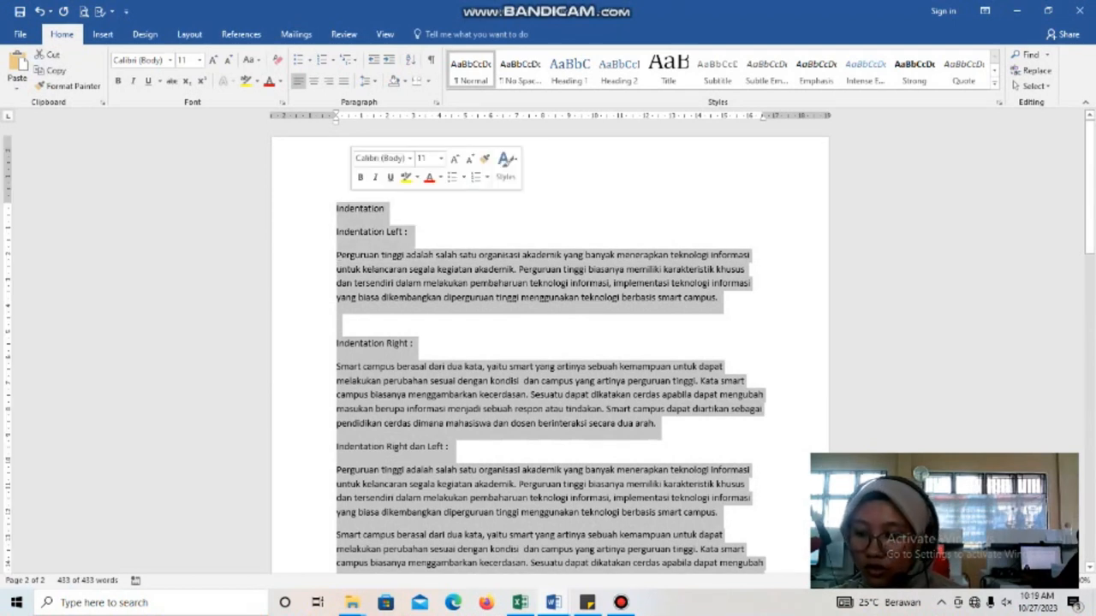
click(360, 208)
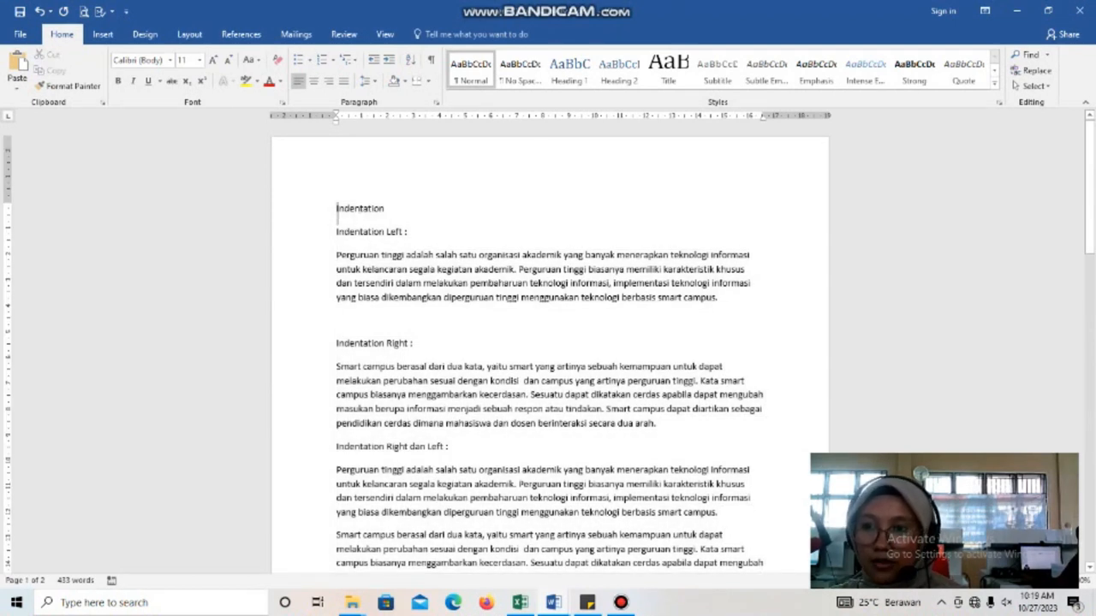
- Copy the whole text, from the Indentation heading to the last paragraph under Spacing After
double_click(359, 208)
key(shift+Down)
key(shift+Down)
key(shift+Down)
key(shift+Down)
key(shift+Down)
key(shift+Down)
key(shift+Down)
key(shift+Down)
key(shift+Down)
key(shift+Down)
key(shift+Down)
key(shift+Down)
key(shift+Down)
key(shift+Down)
key(shift+Down)
key(shift+Down)
key(shift+Down)
key(shift+Down)
key(shift+Down)
key(shift+Down)
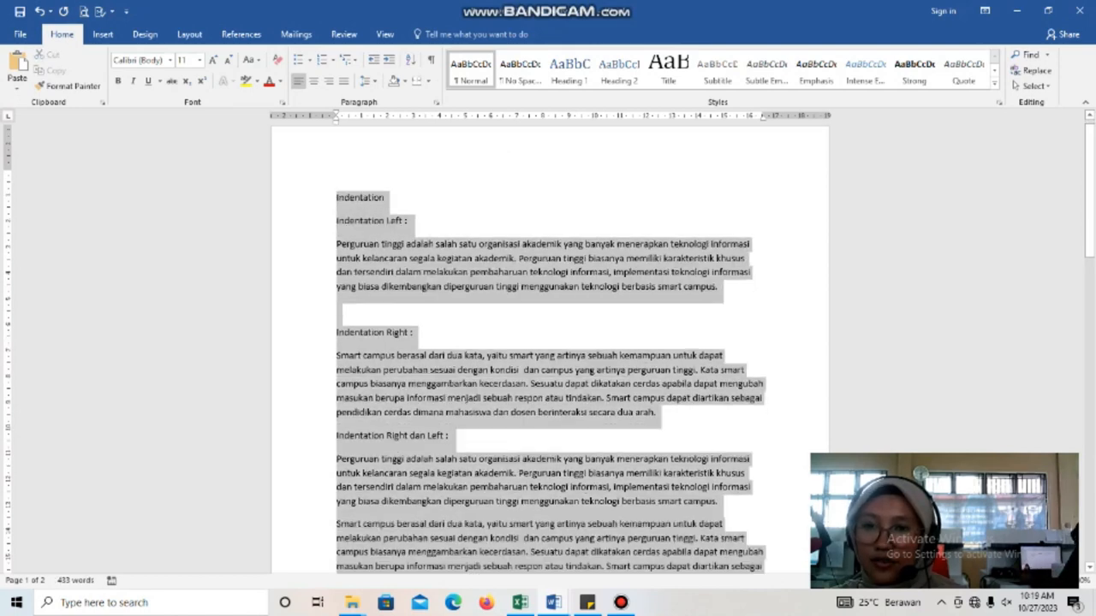
key(shift+Down)
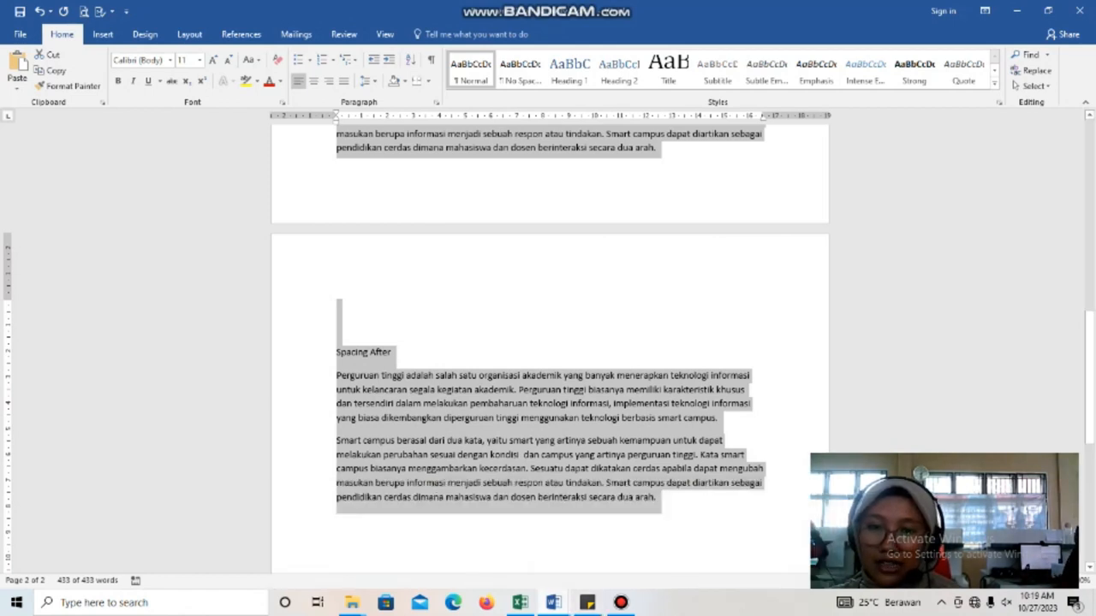
right_click(626, 450)
click(657, 279)
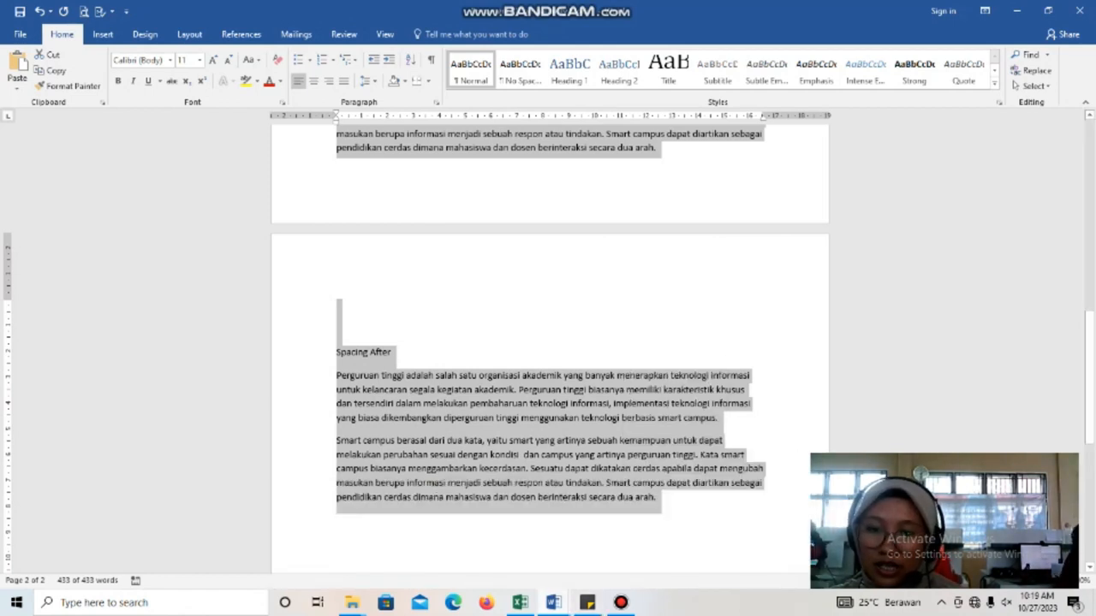
- Paste the copied practice text into the new blank document
mouse_move(553, 603)
click(633, 535)
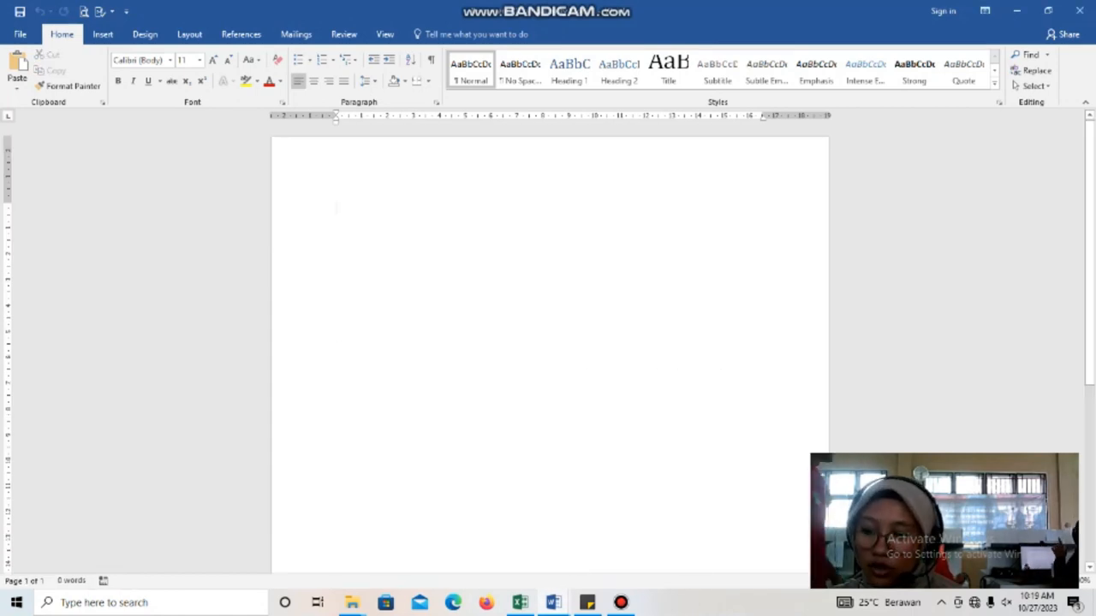
key(ctrl+v)
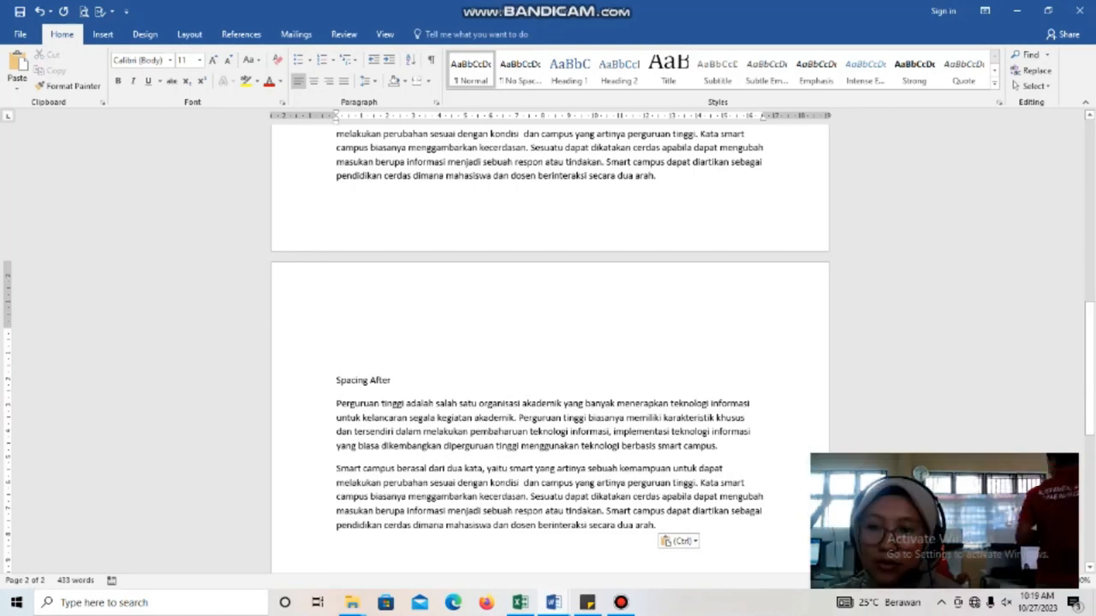
right_click(515, 360)
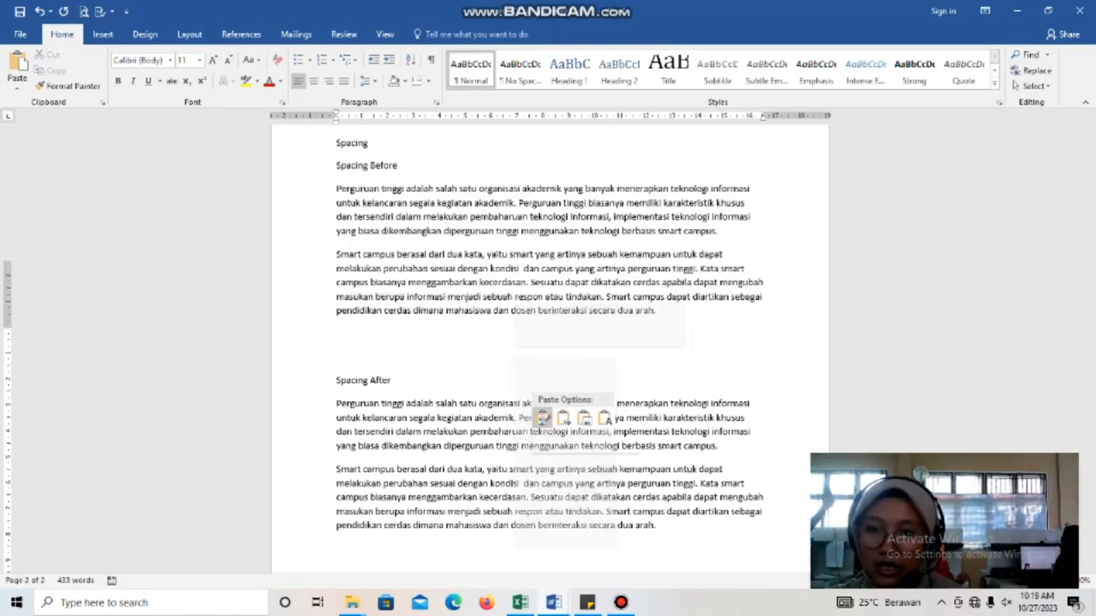
key(Escape)
scroll(548, 342, up, 10)
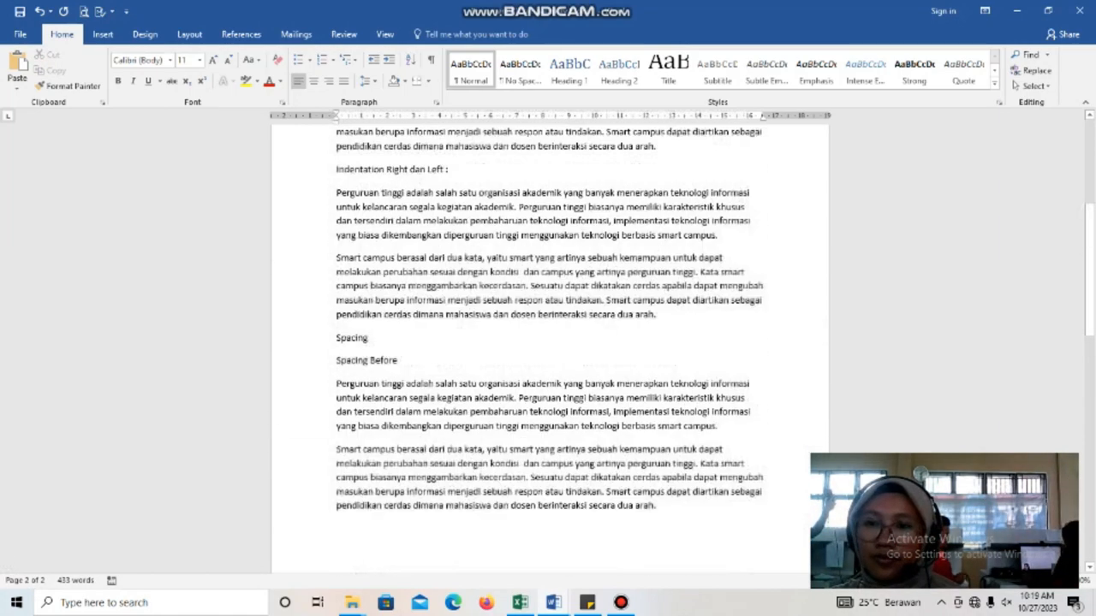
scroll(548, 342, up, 1)
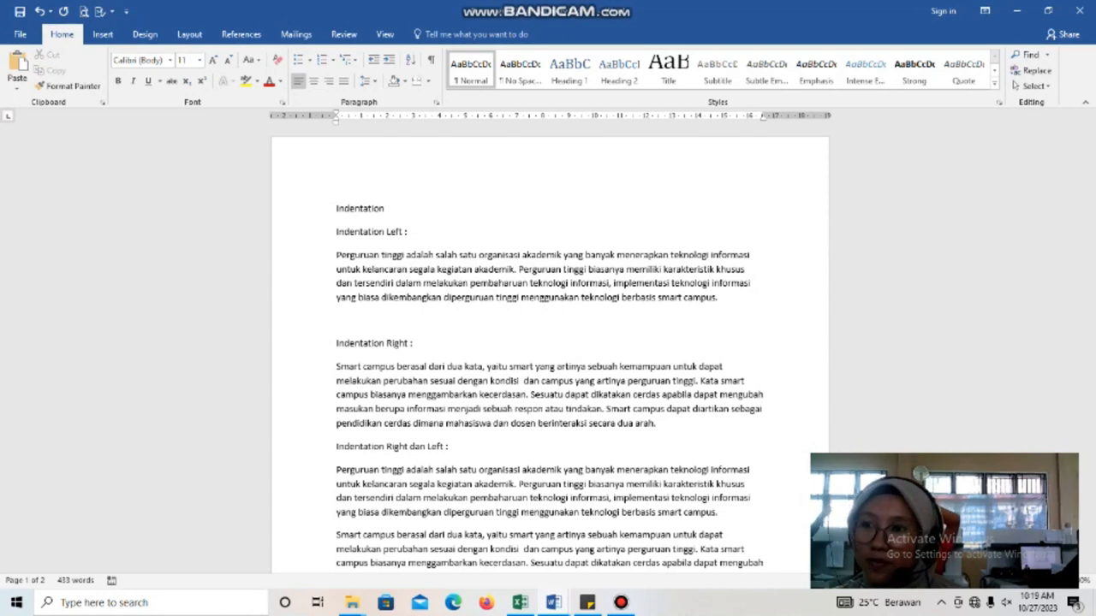
- Examine the indentation and spacing options in the Paragraph settings, keeping all values as they are
scroll(547, 75, down, 6)
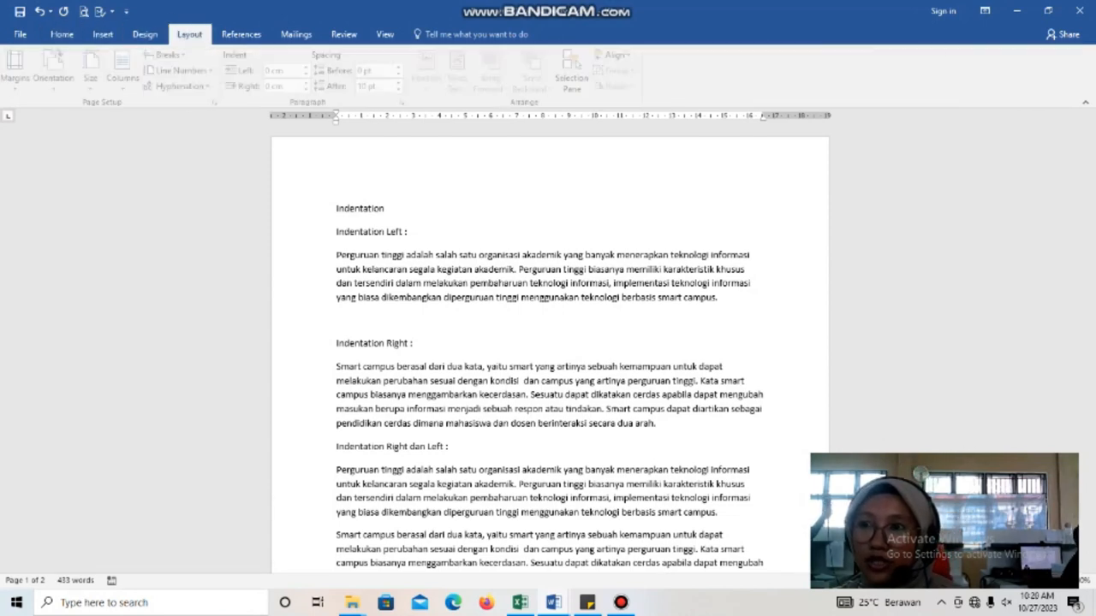
scroll(548, 76, down, 1)
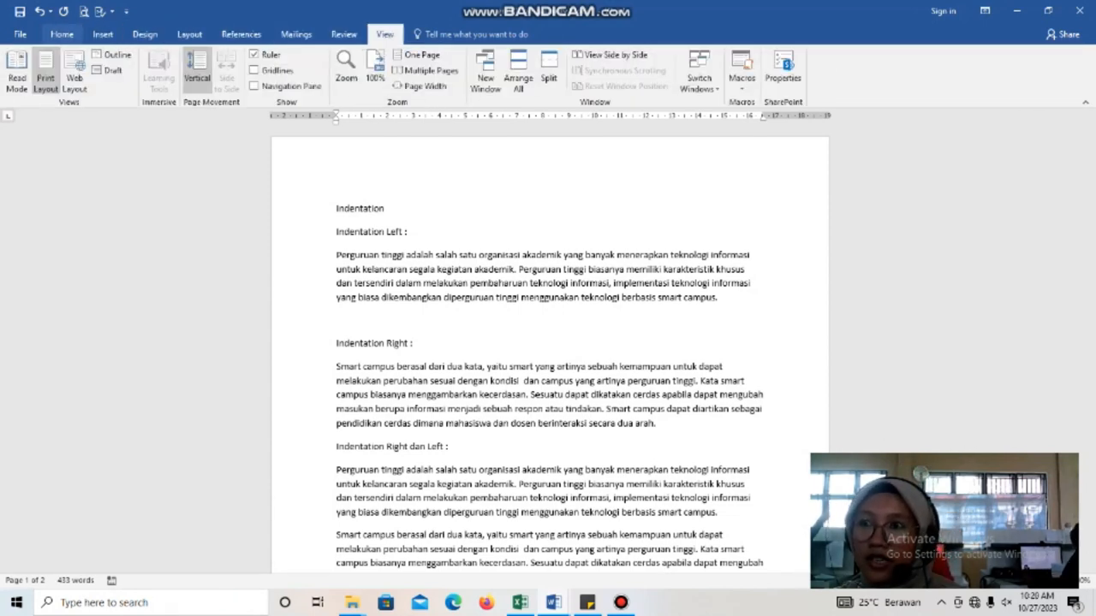
scroll(548, 75, up, 6)
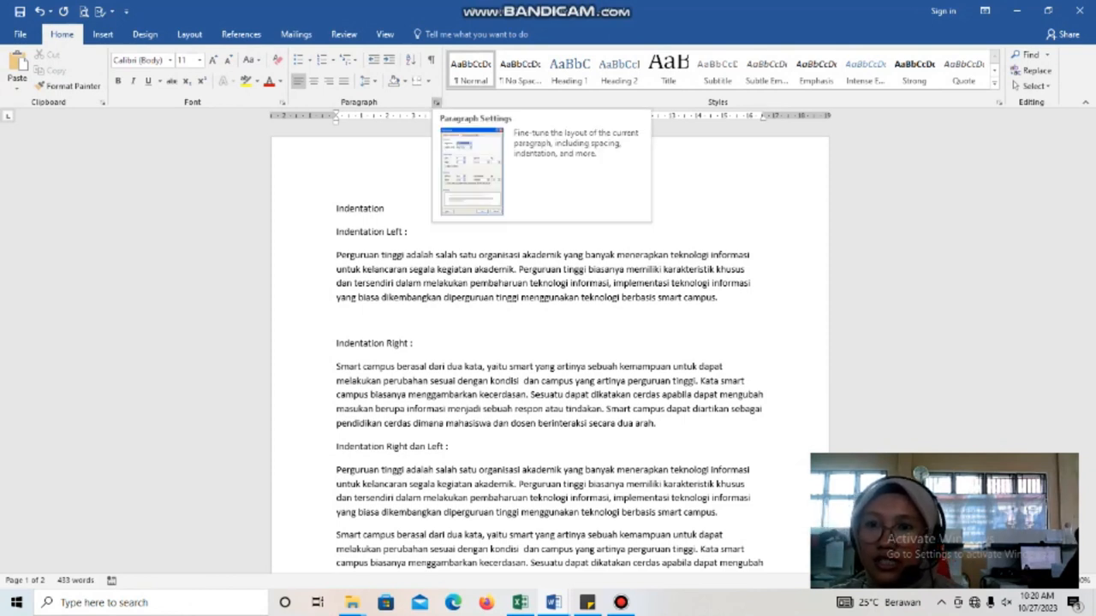
click(435, 102)
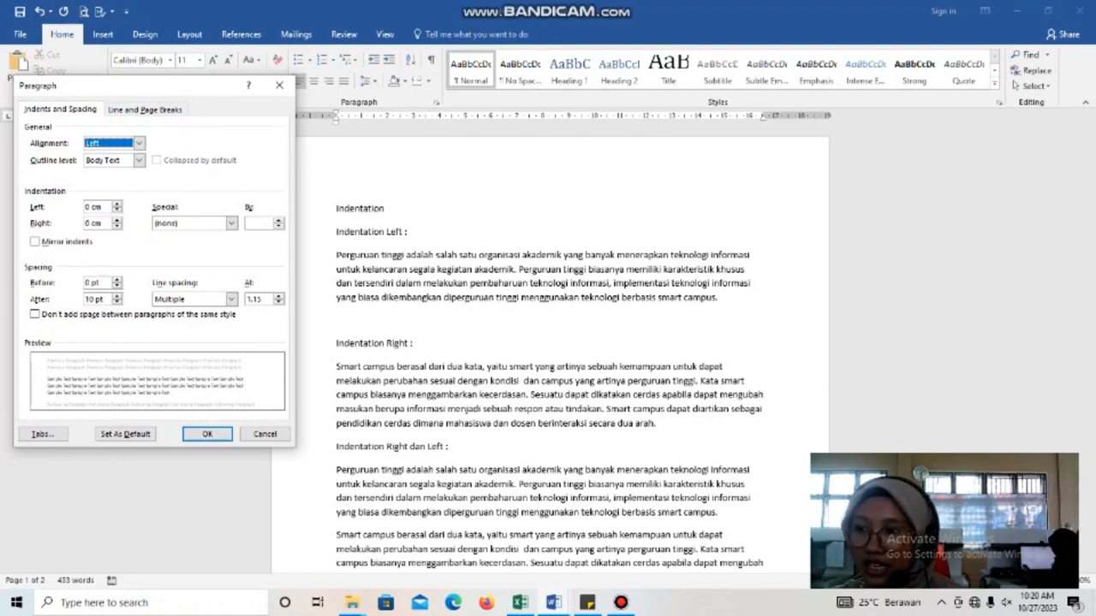
click(207, 434)
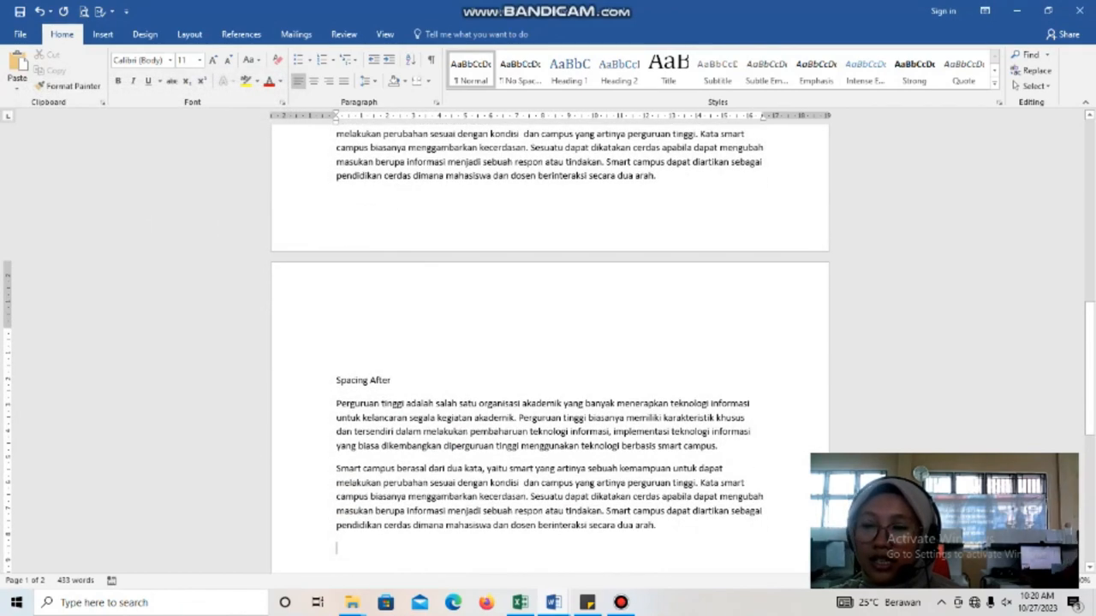
- Set the left indentation of the paragraph under "Indentation Left :" to 5 cm
scroll(548, 343, up, 3)
scroll(548, 342, up, 10)
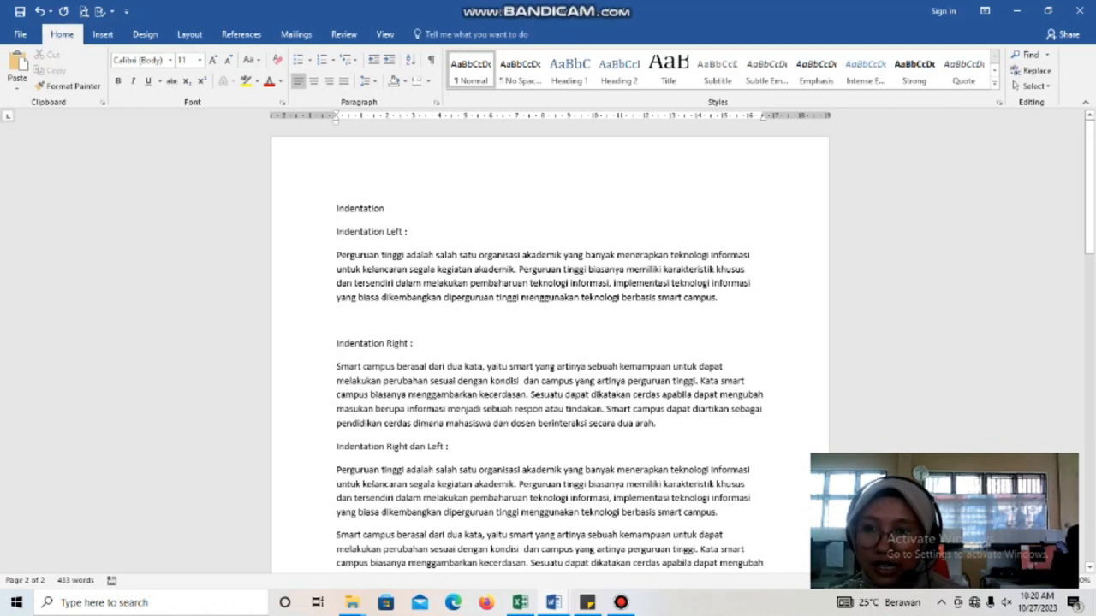
drag(717, 300, 336, 255)
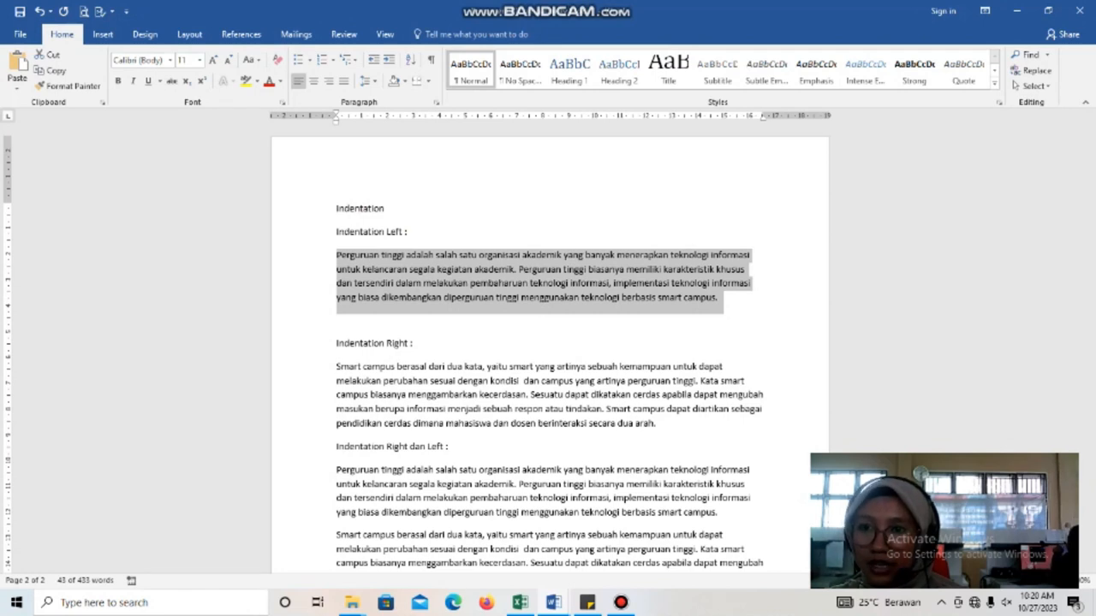
click(436, 102)
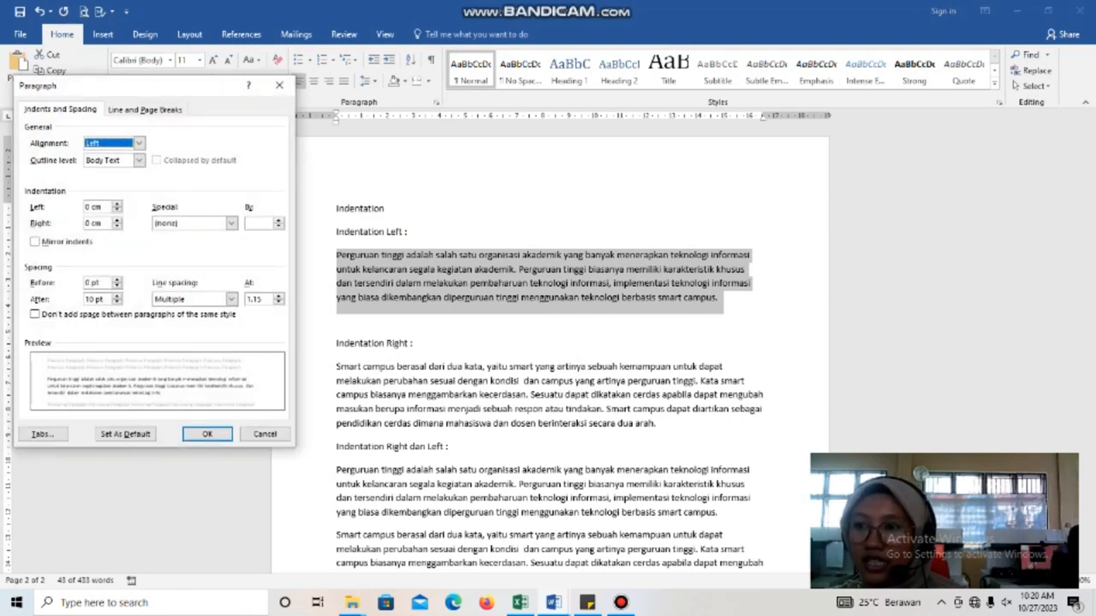
click(88, 207)
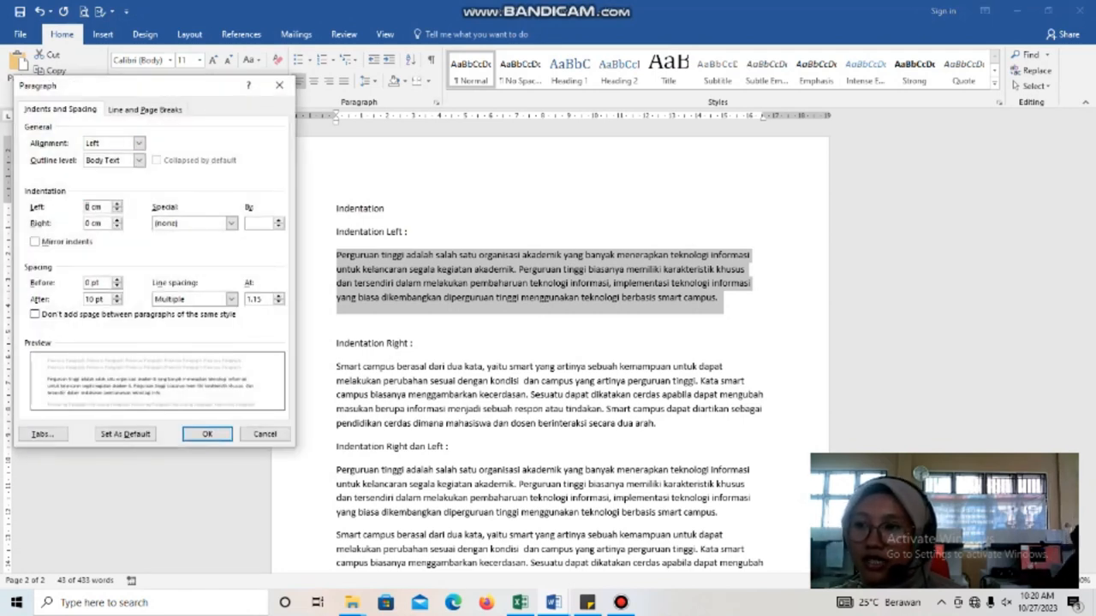
key(BackSpace)
text(5)
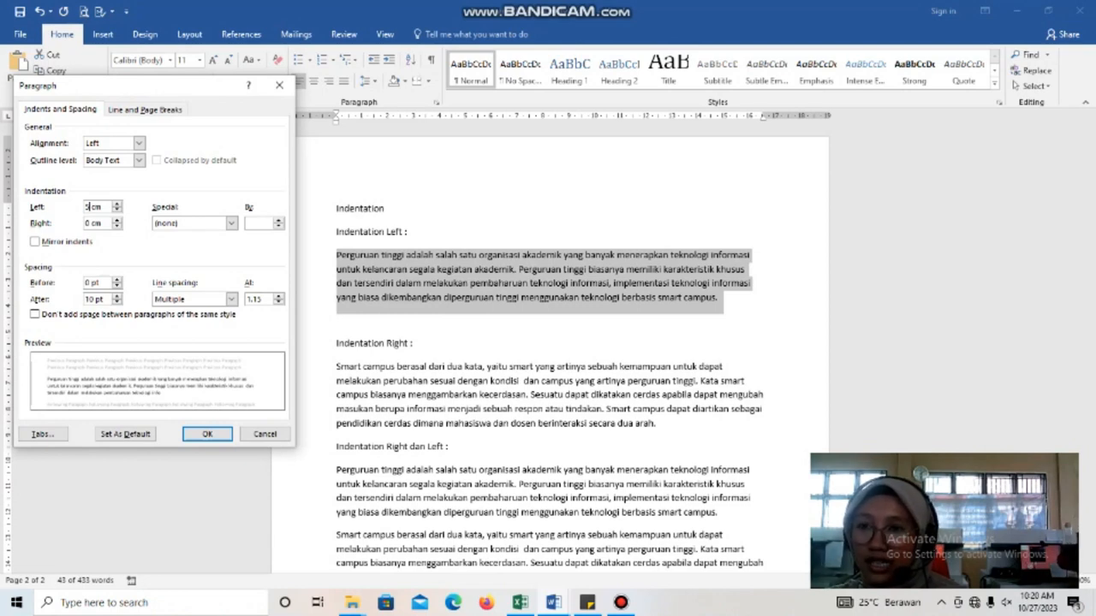
click(207, 434)
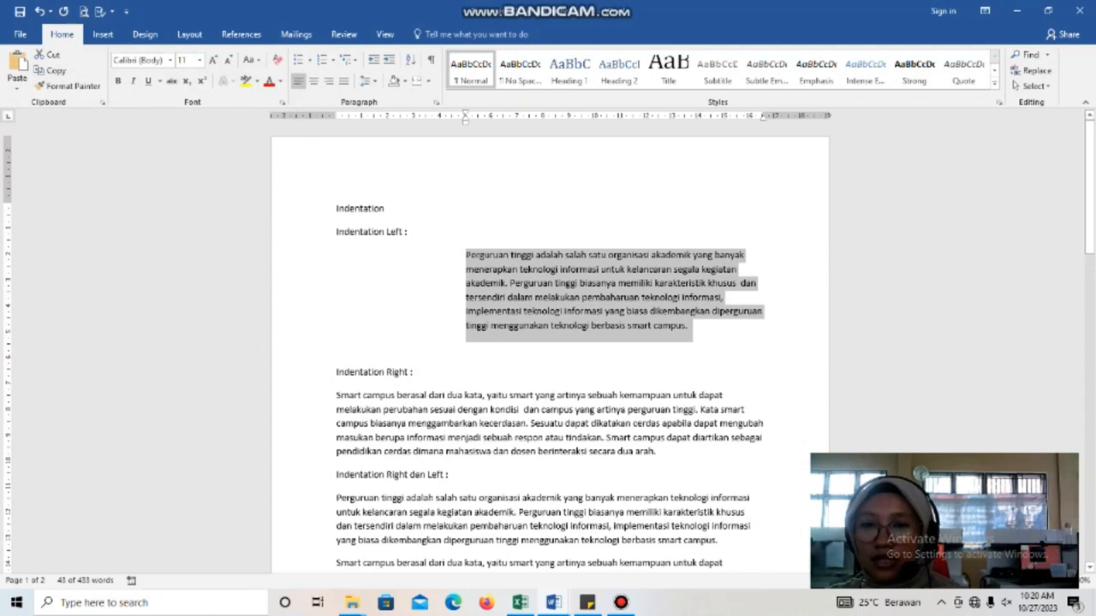
- Justify the indented paragraph under "Indentation Left :"
click(687, 325)
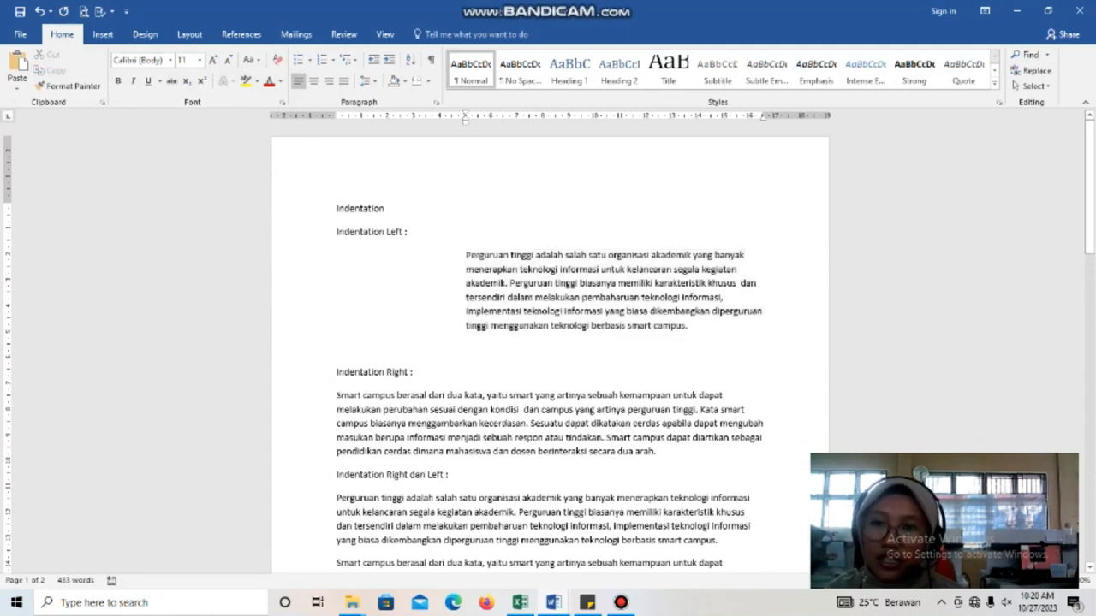
drag(687, 326, 466, 254)
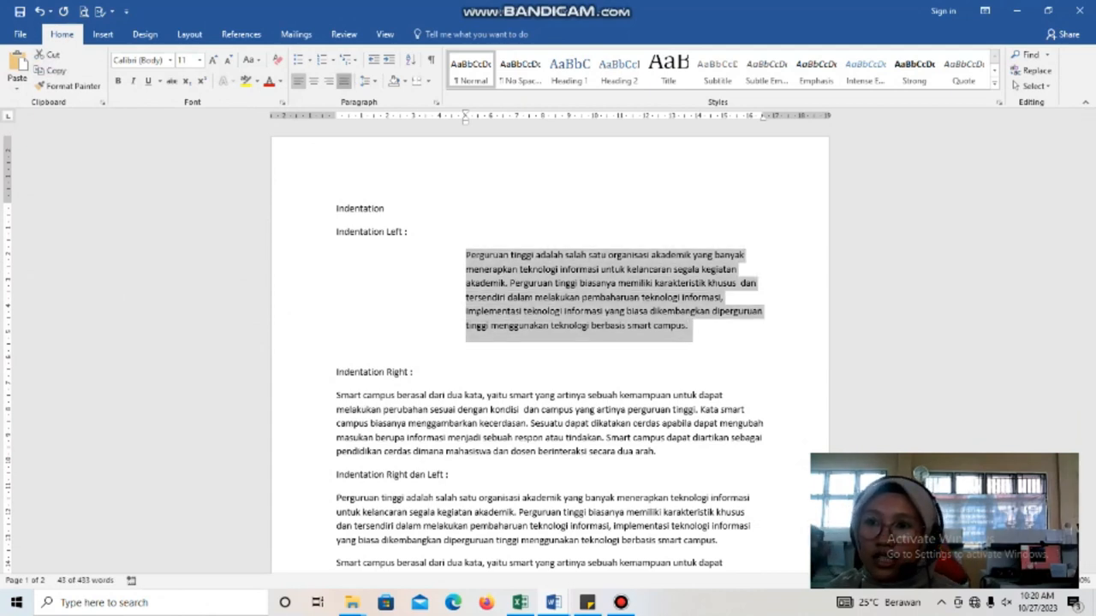
key(ctrl+j)
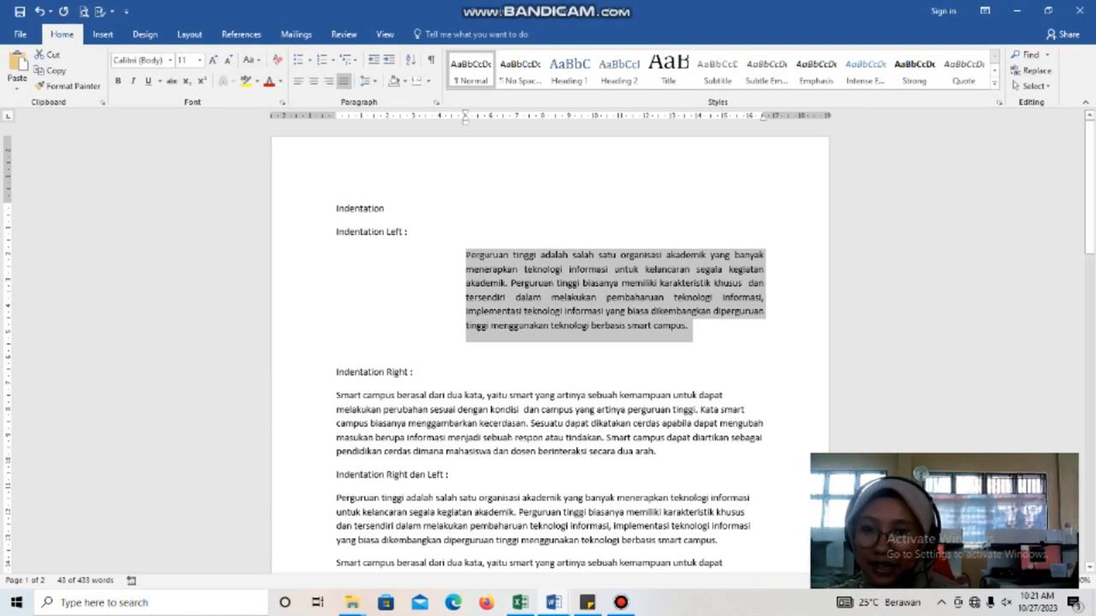
scroll(550, 342, down, 1)
scroll(550, 342, up, 1)
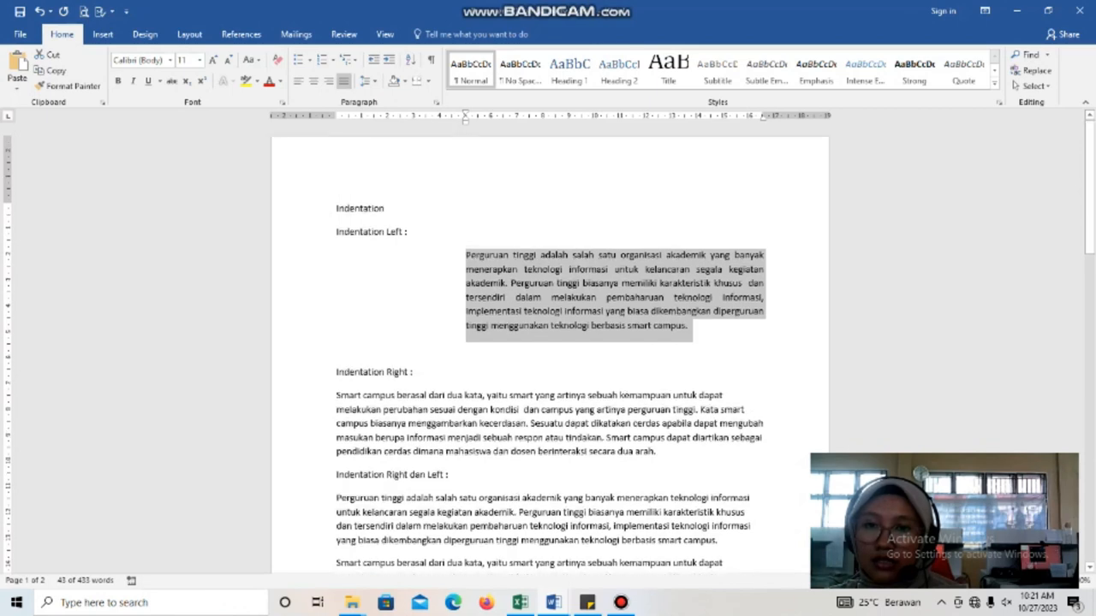
- Justify the paragraph under "Indentation Right :"
scroll(549, 342, down, 1)
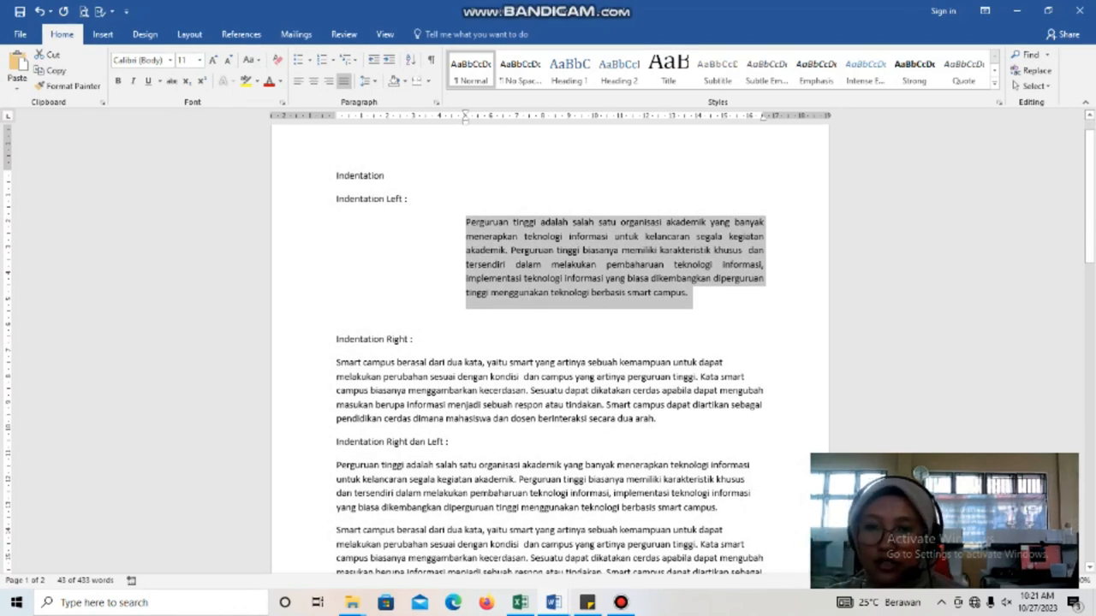
click(658, 418)
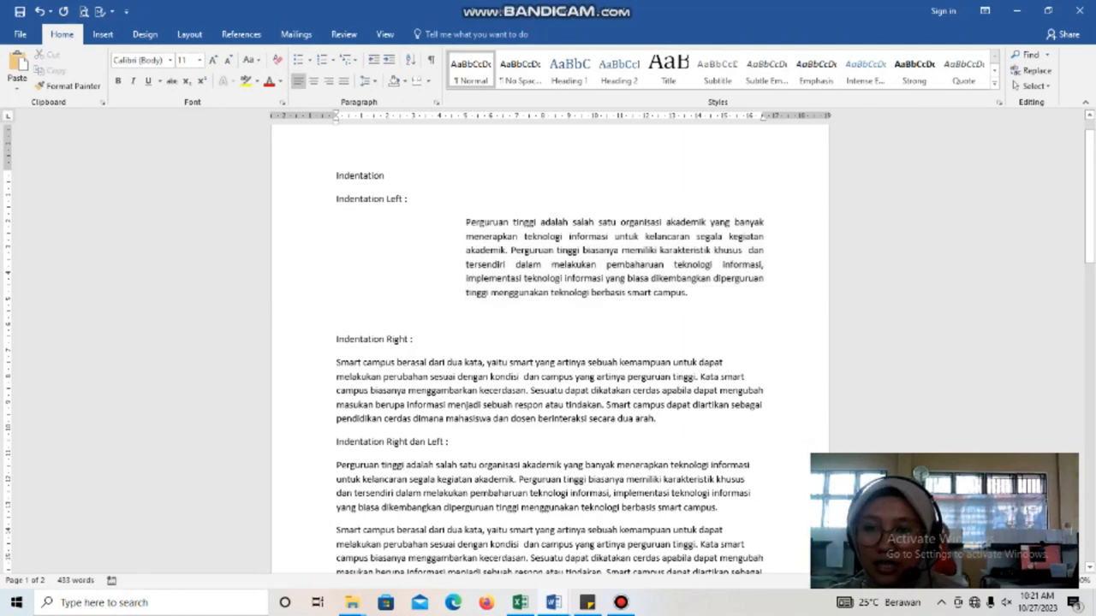
drag(657, 419, 336, 362)
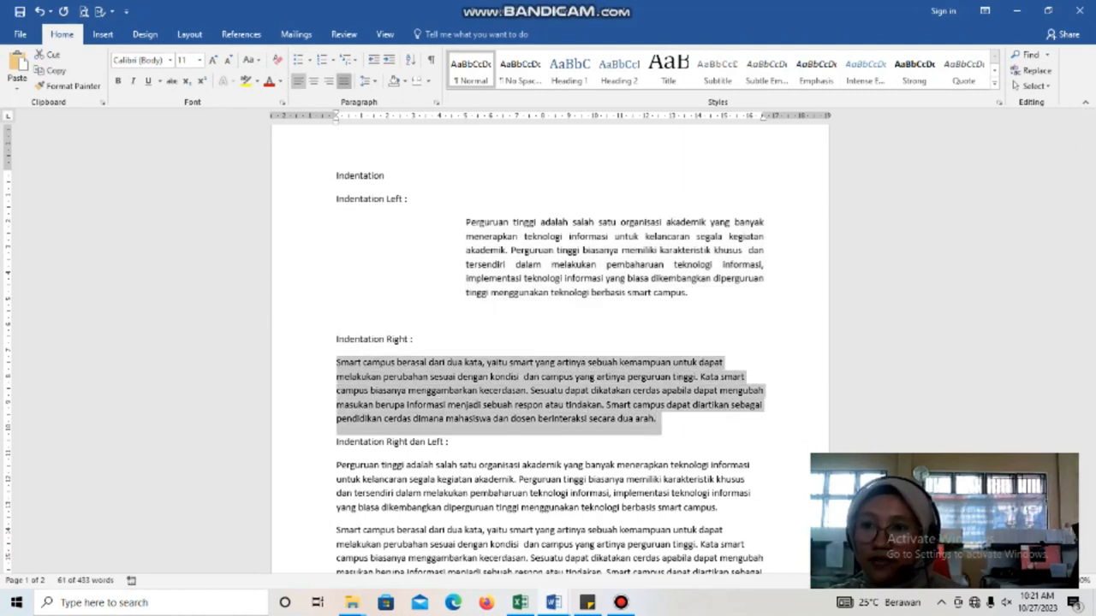
key(ctrl+j)
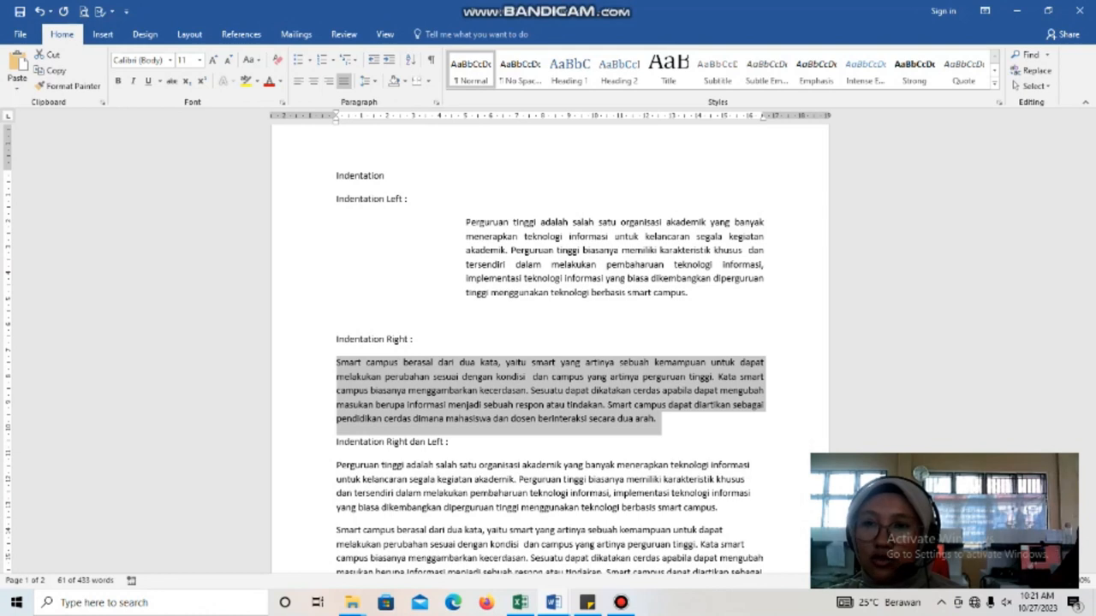
- Set the right indentation of the paragraph under "Indentation Right :" to 5 cm
click(435, 102)
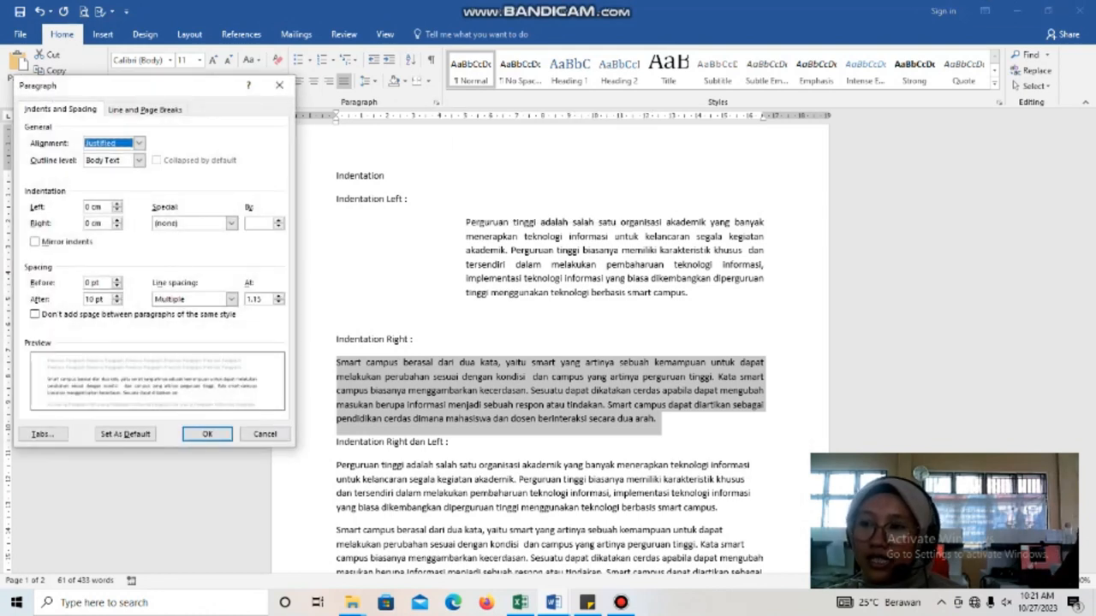
click(90, 224)
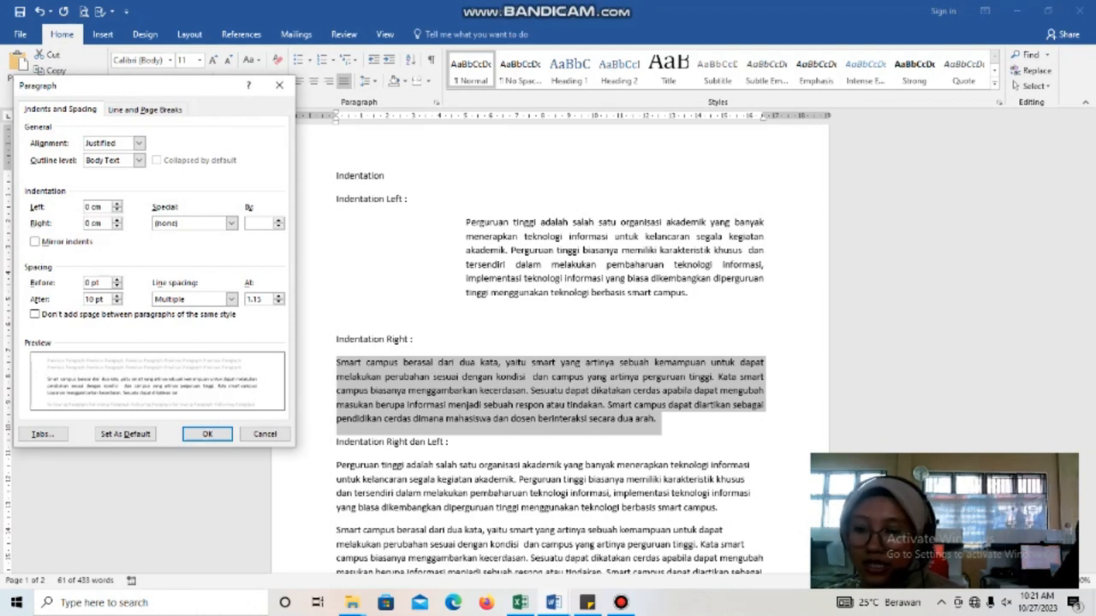
key(BackSpace)
text(5)
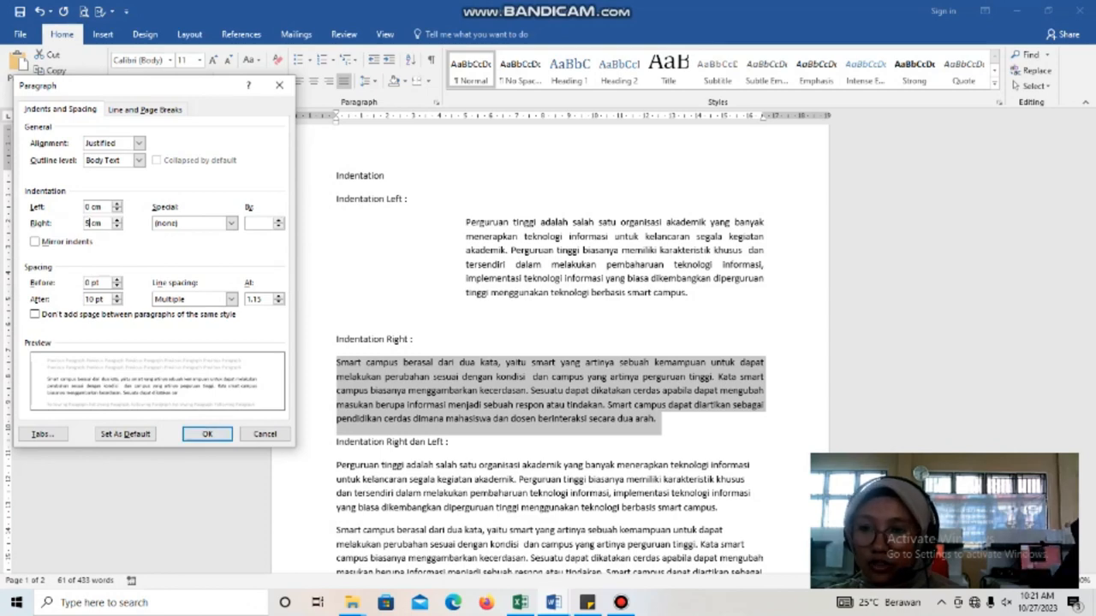
key(Return)
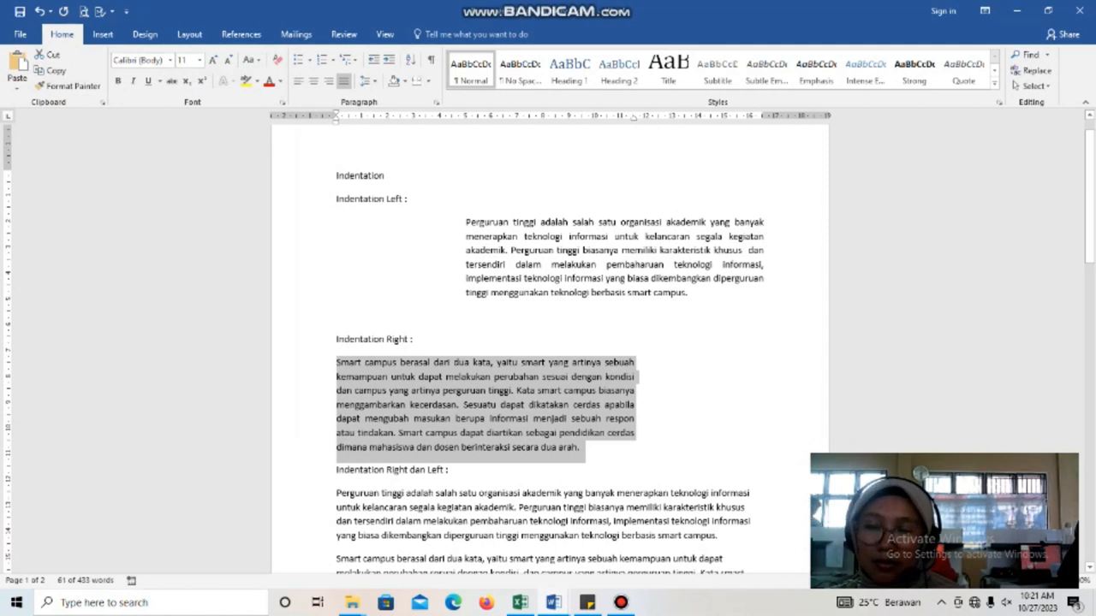
click(638, 363)
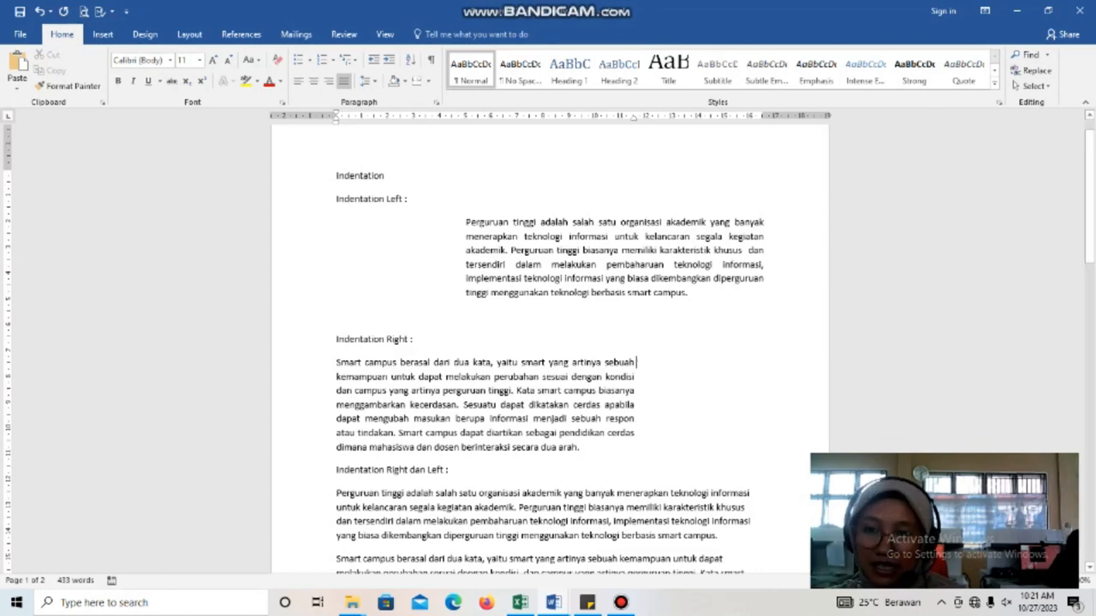
- Justify both paragraphs under "Indentation Right dan Left :"
scroll(548, 342, down, 3)
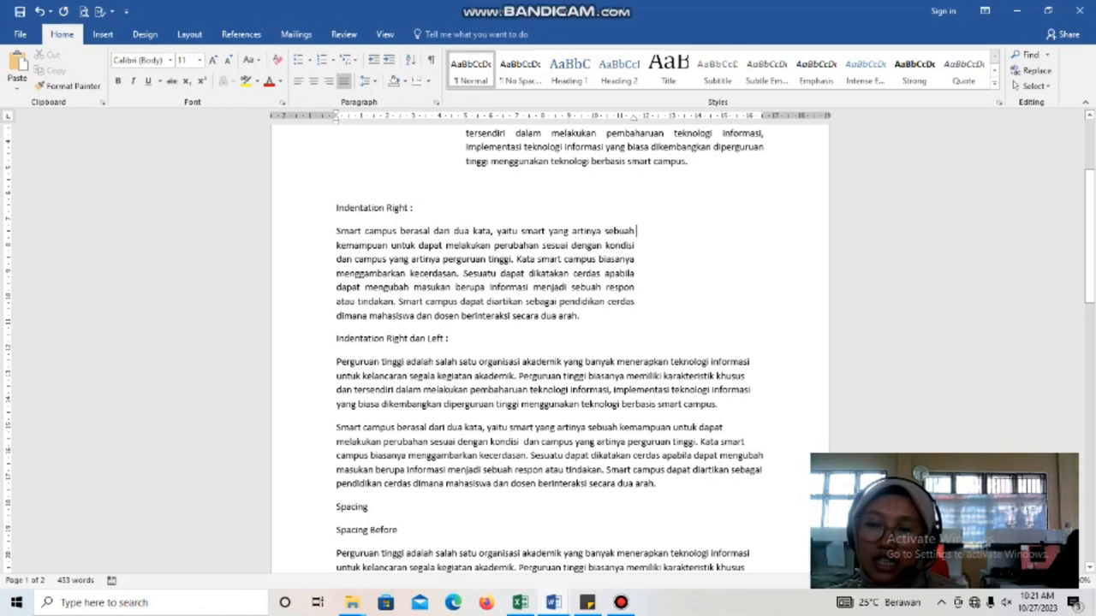
drag(336, 361, 659, 485)
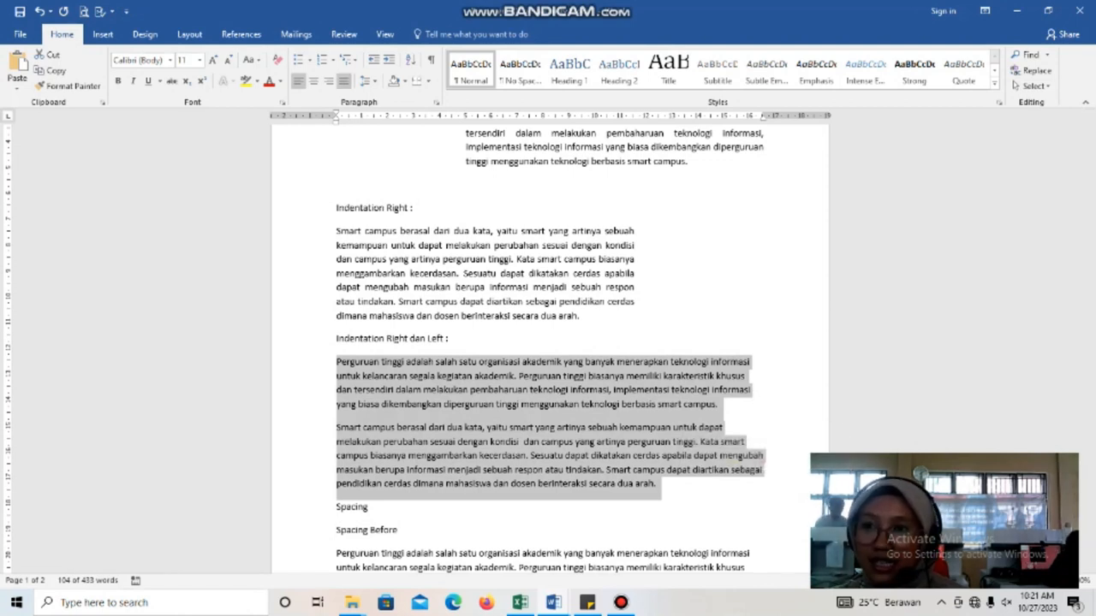
click(343, 81)
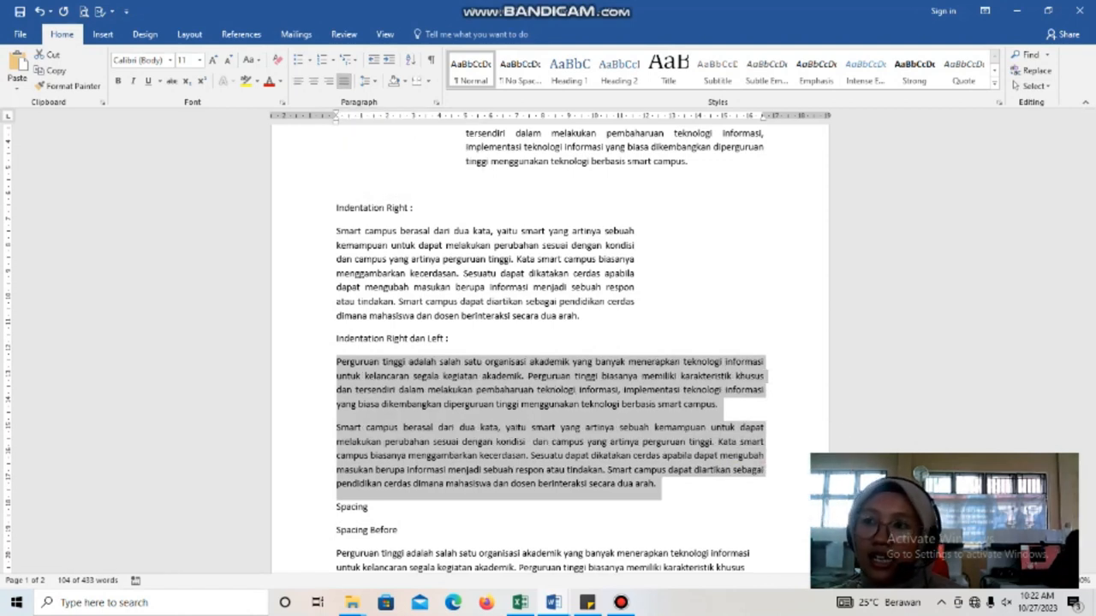
- Set both the left and right indentation of the two paragraphs under "Indentation Right dan Left :" to 5 cm
click(436, 101)
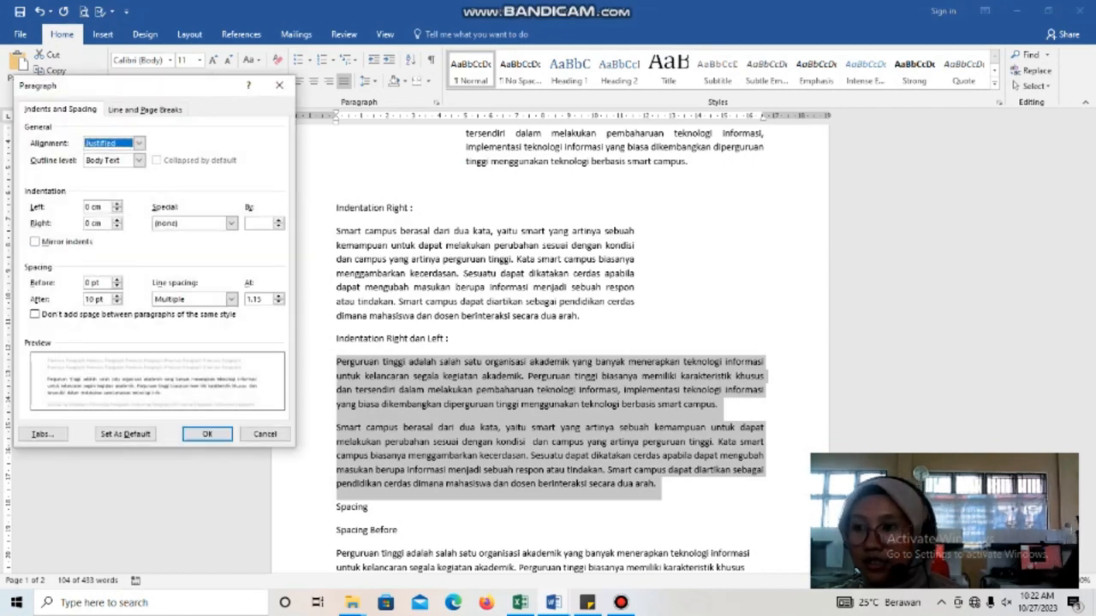
click(88, 207)
key(BackSpace)
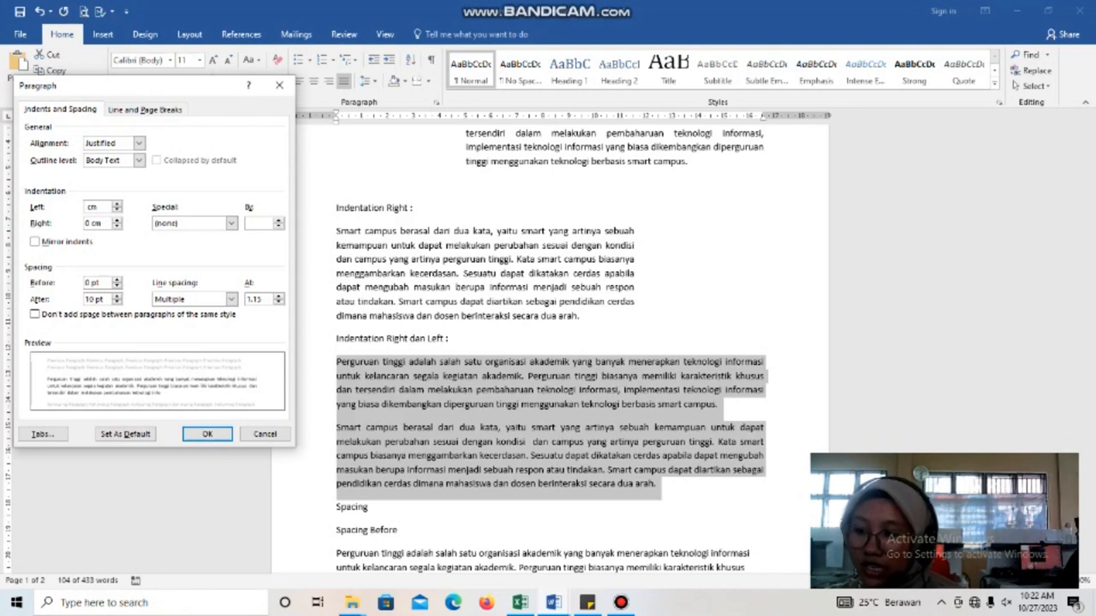
text(5)
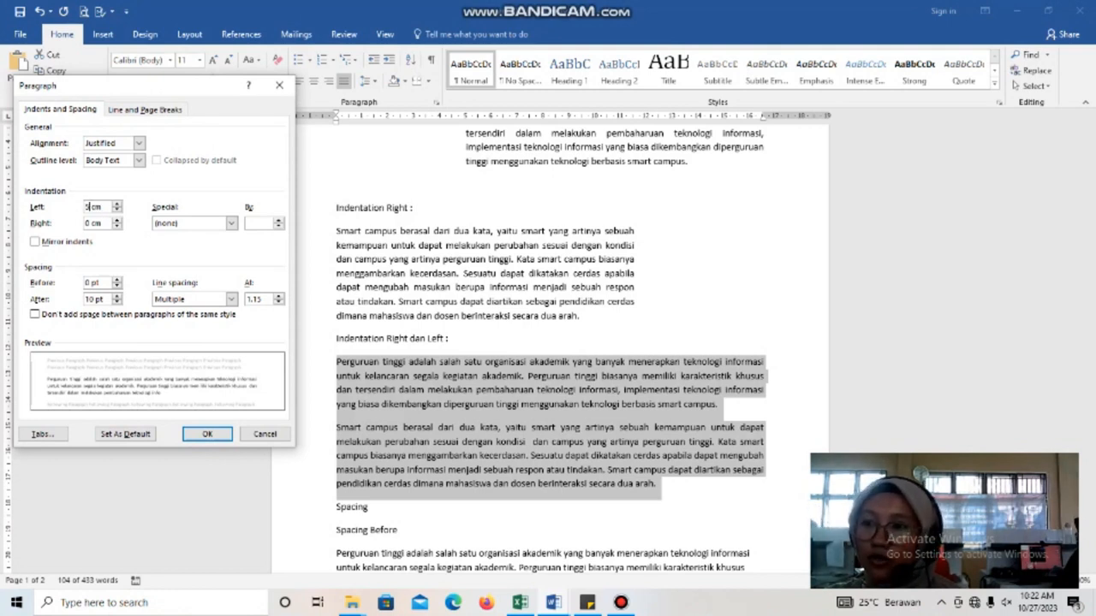
click(89, 223)
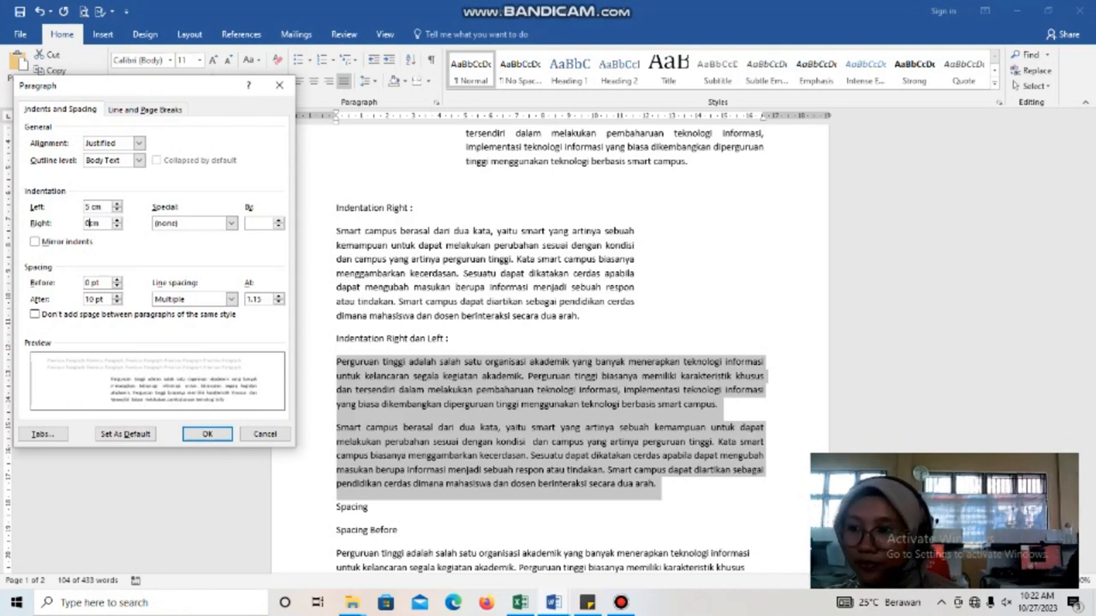
key(BackSpace)
text(5)
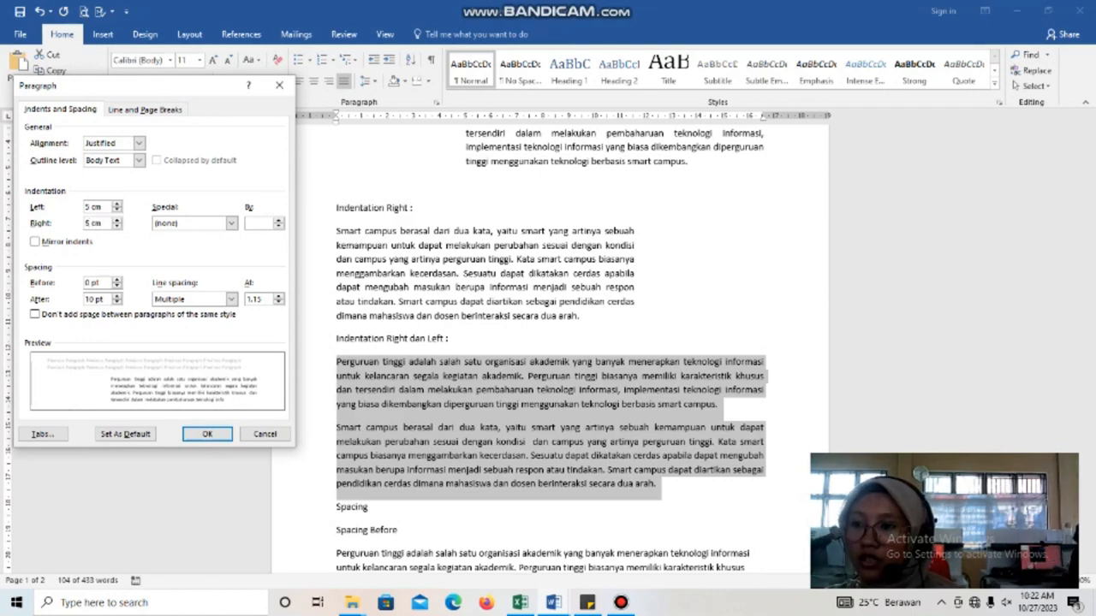
click(207, 434)
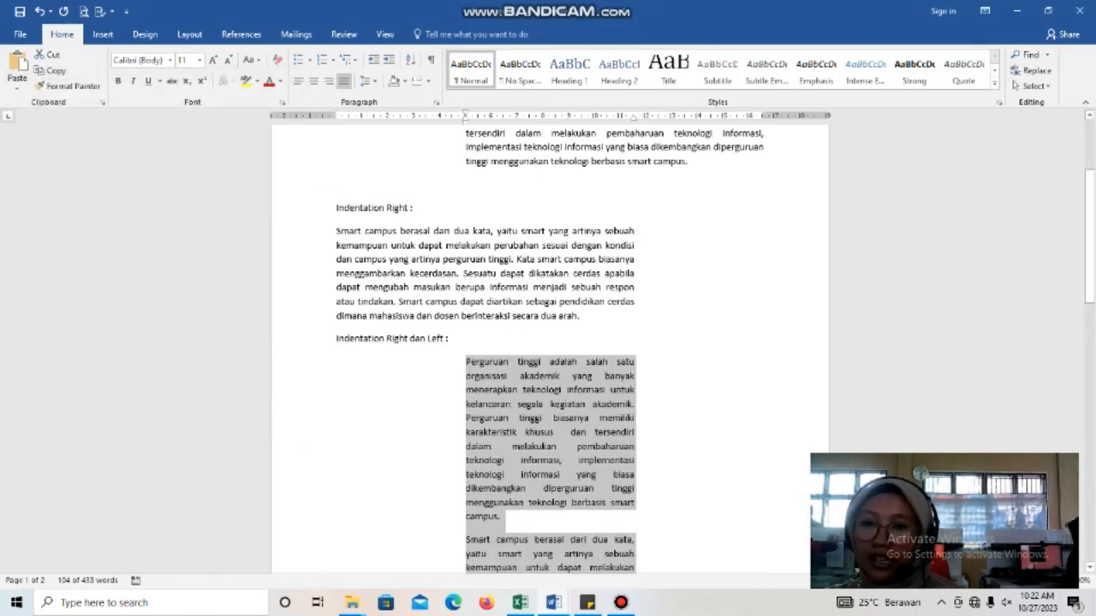
- Compare the paragraphs under the left, right, and right-and-left indentation headings
scroll(548, 343, up, 3)
scroll(548, 343, down, 6)
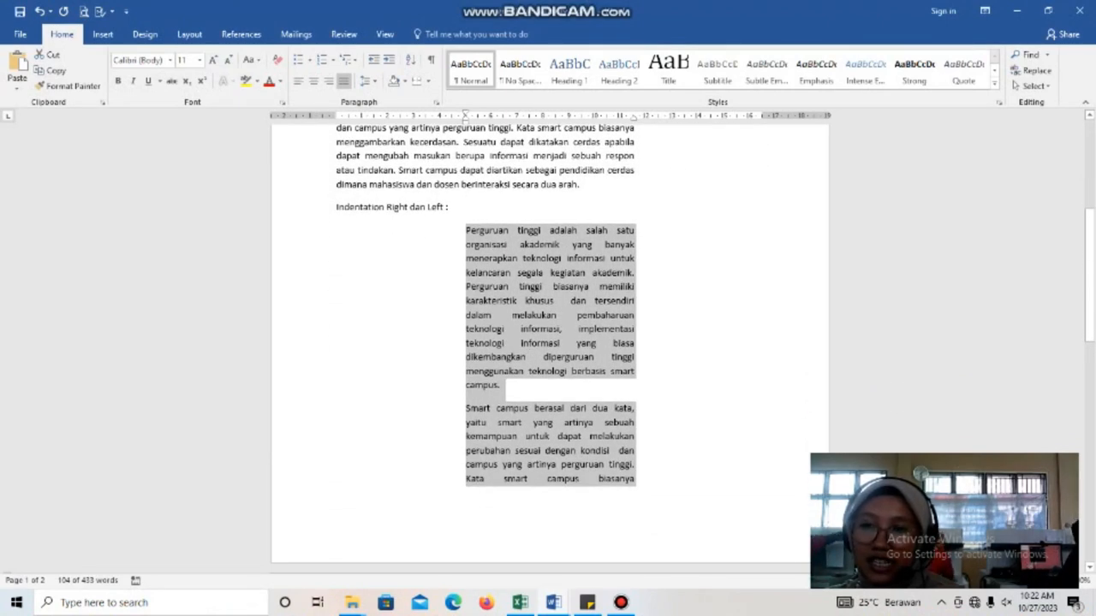
click(444, 208)
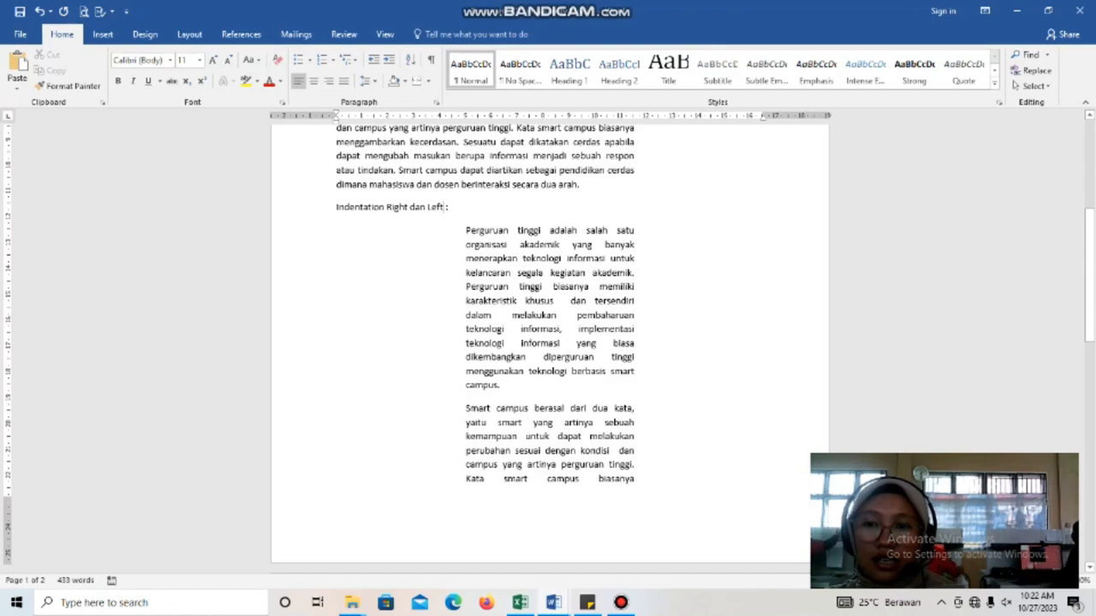
scroll(548, 343, up, 4)
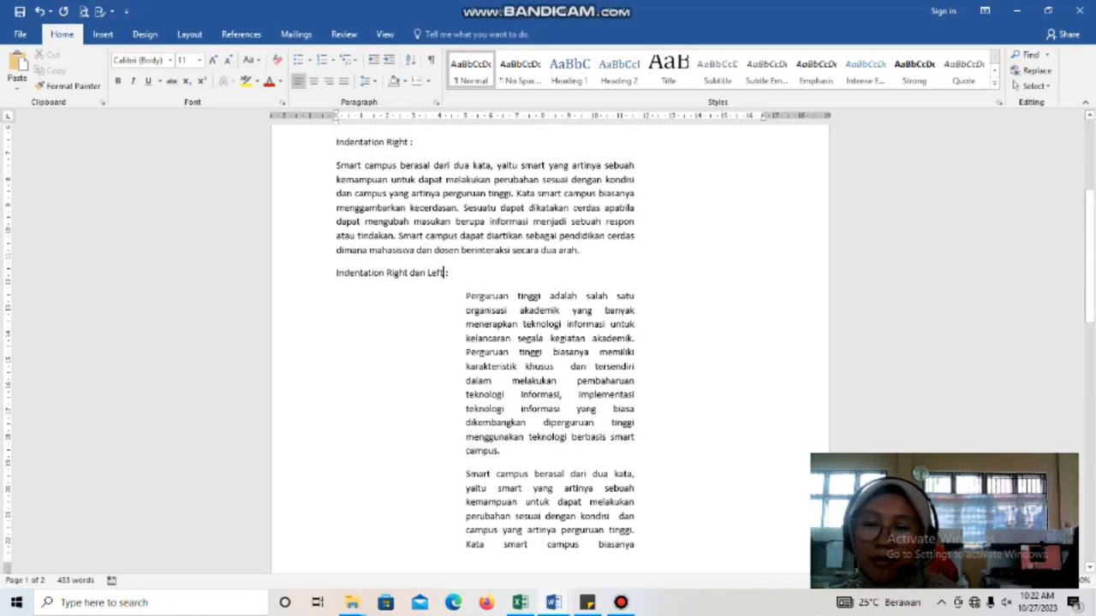
scroll(548, 342, up, 2)
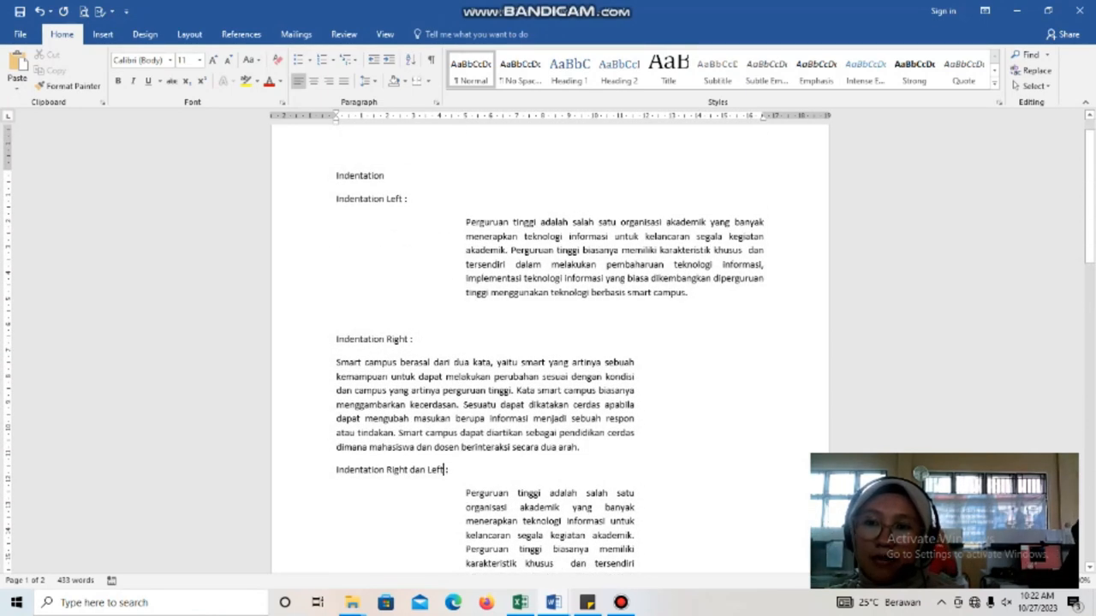
scroll(548, 342, down, 2)
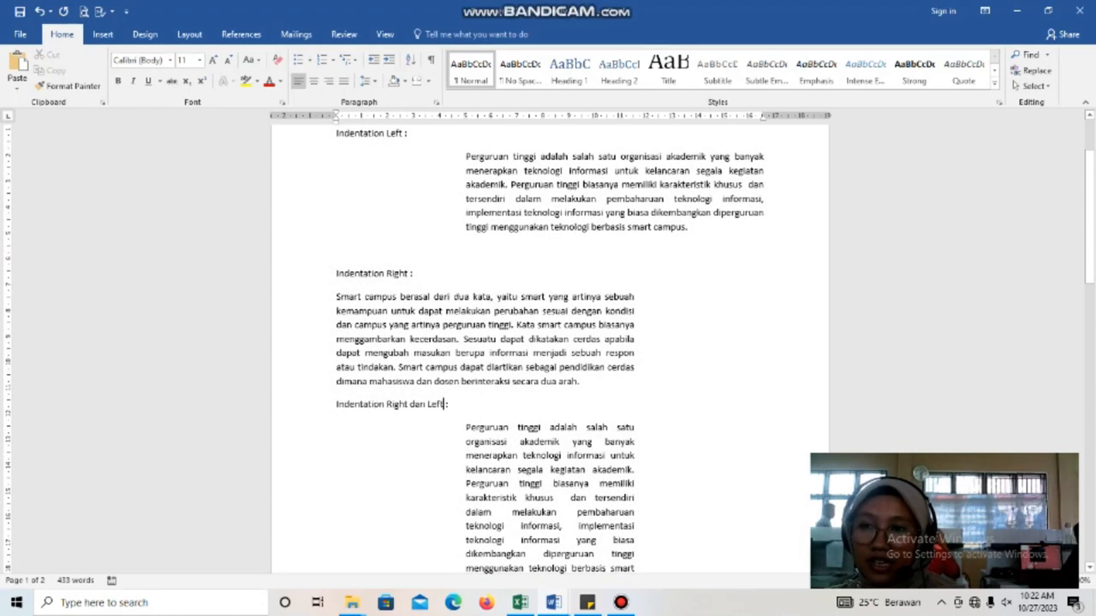
scroll(548, 343, down, 4)
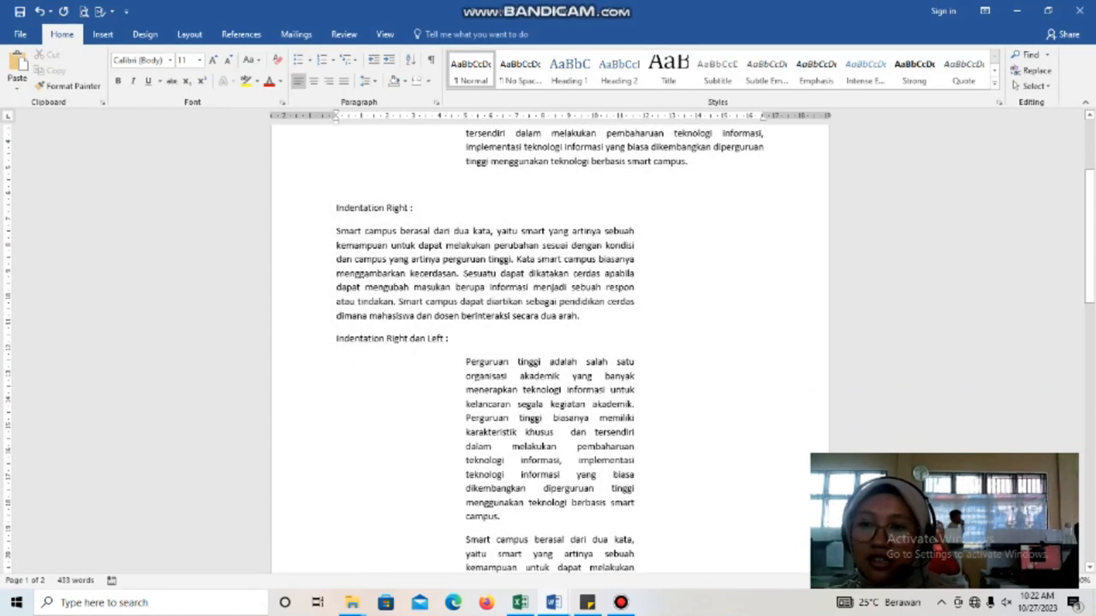
- Remove one empty line above the "Spacing After" heading
scroll(548, 342, down, 15)
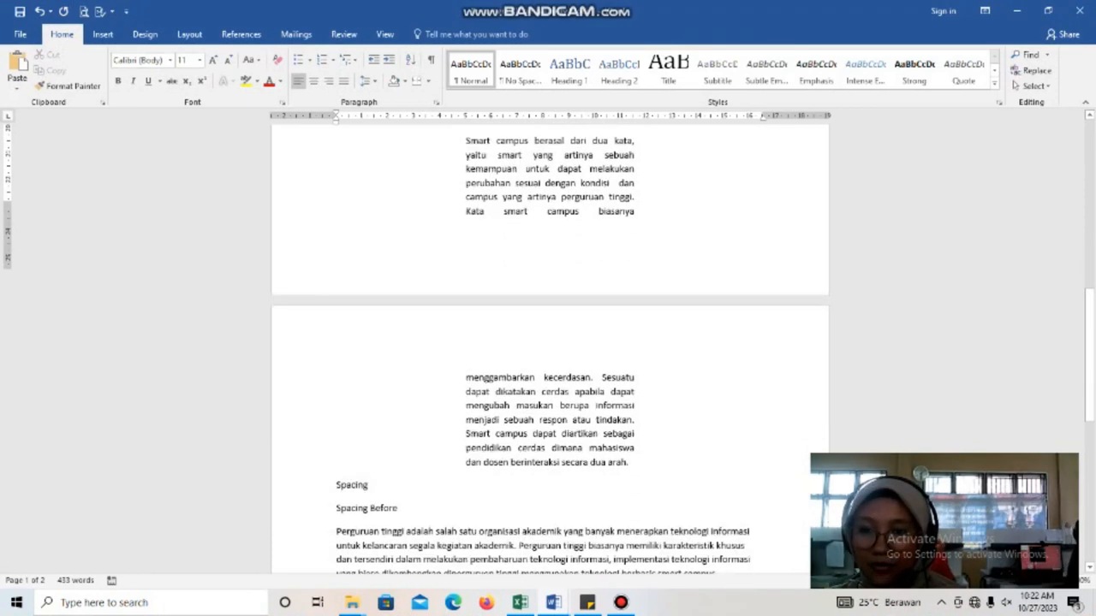
scroll(548, 343, down, 2)
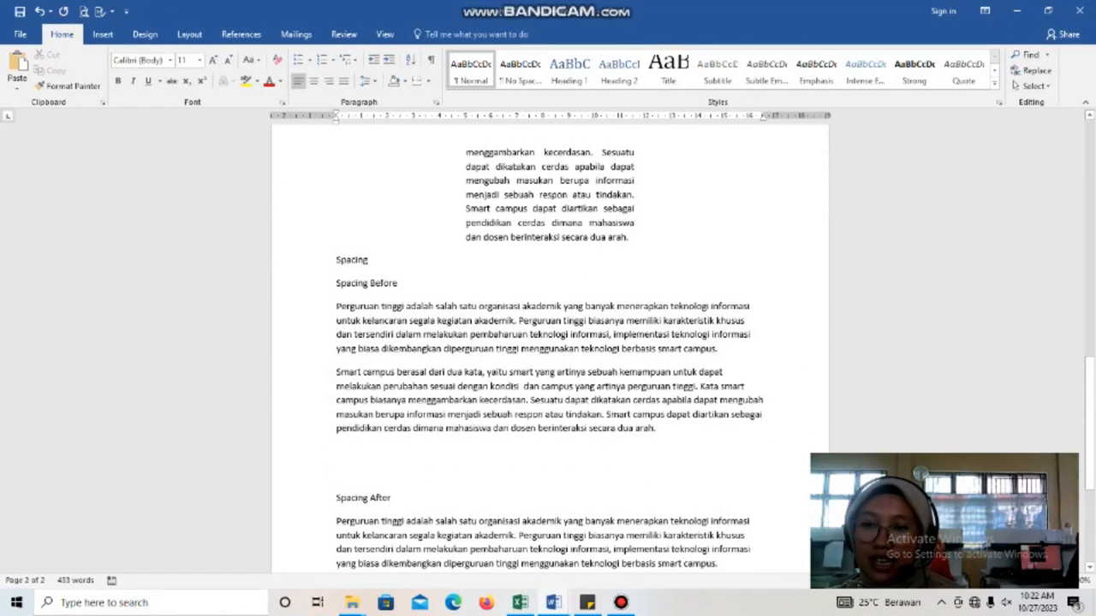
key(BackSpace)
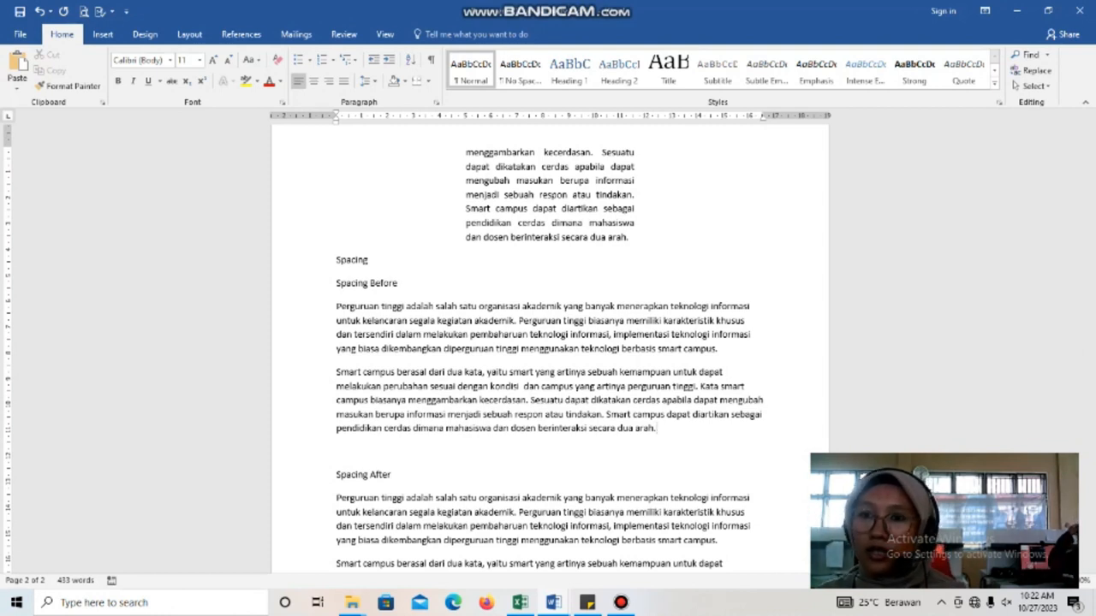
- Set the spacing of the two paragraphs under "Spacing Before" to 20 pt before and 0 pt after
click(435, 102)
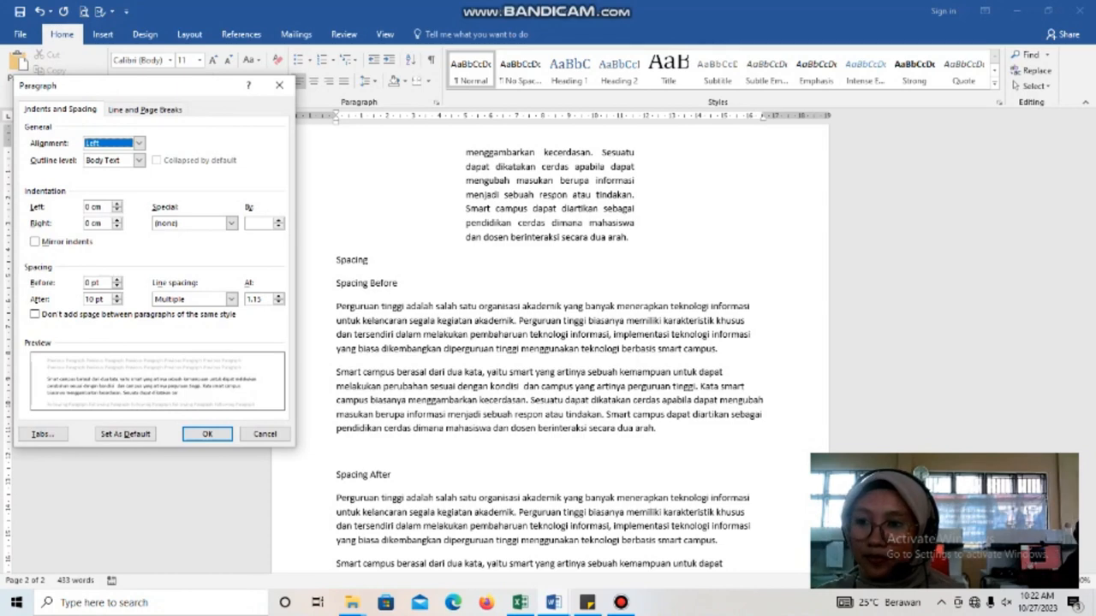
click(207, 434)
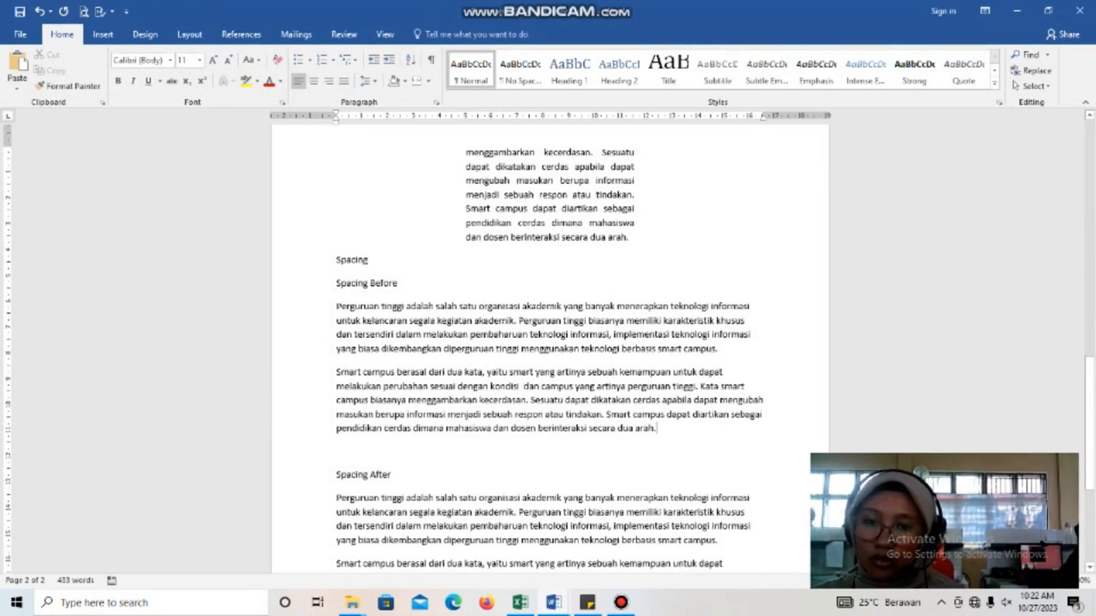
drag(657, 433, 337, 302)
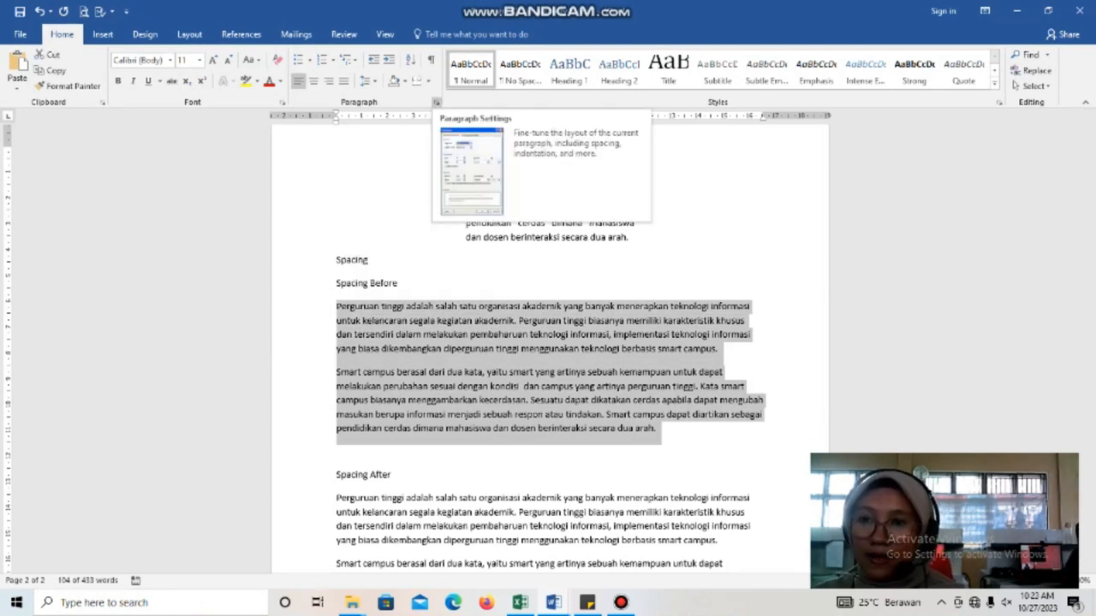
click(437, 103)
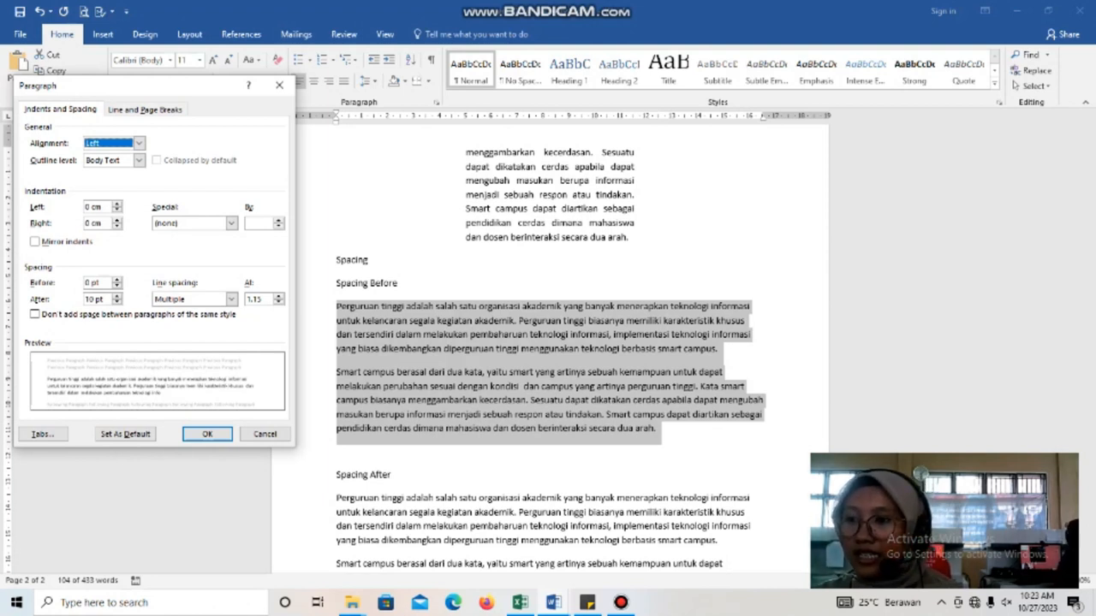
click(89, 283)
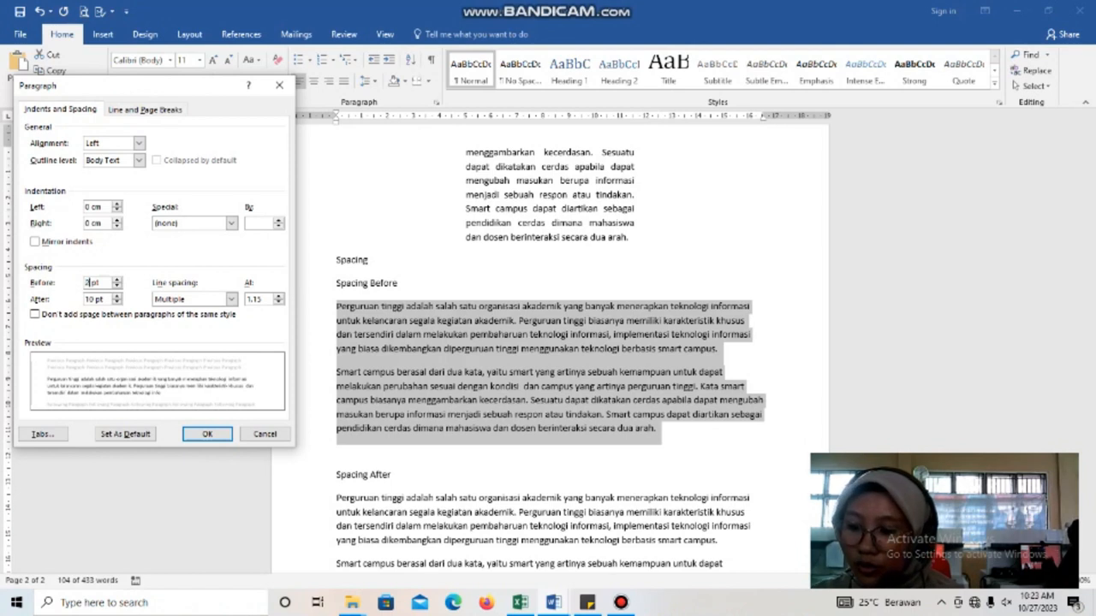
text(20)
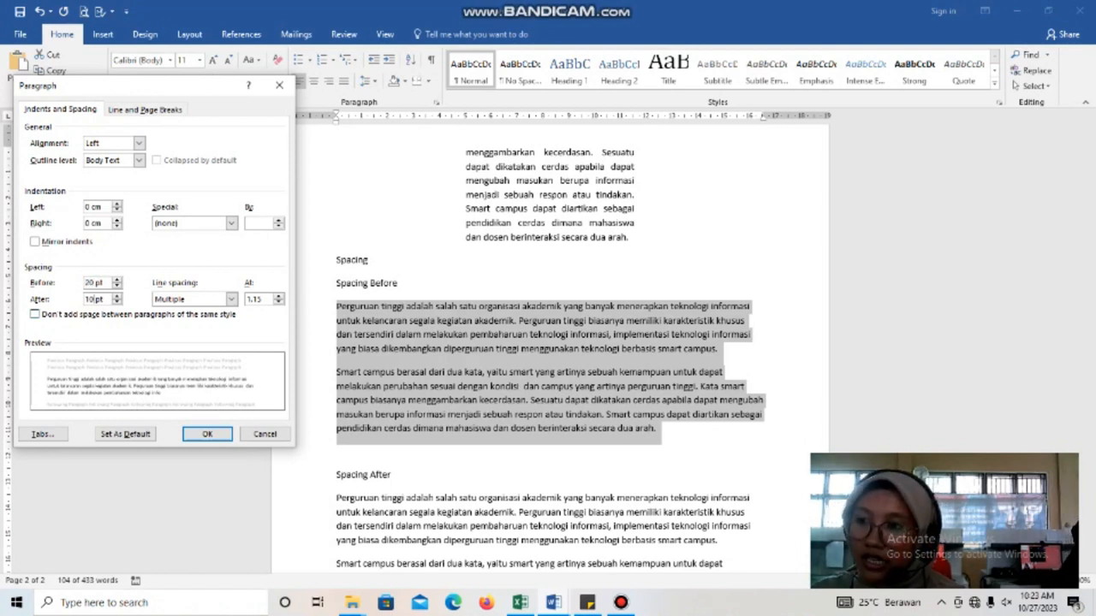
key(Tab)
text(0)
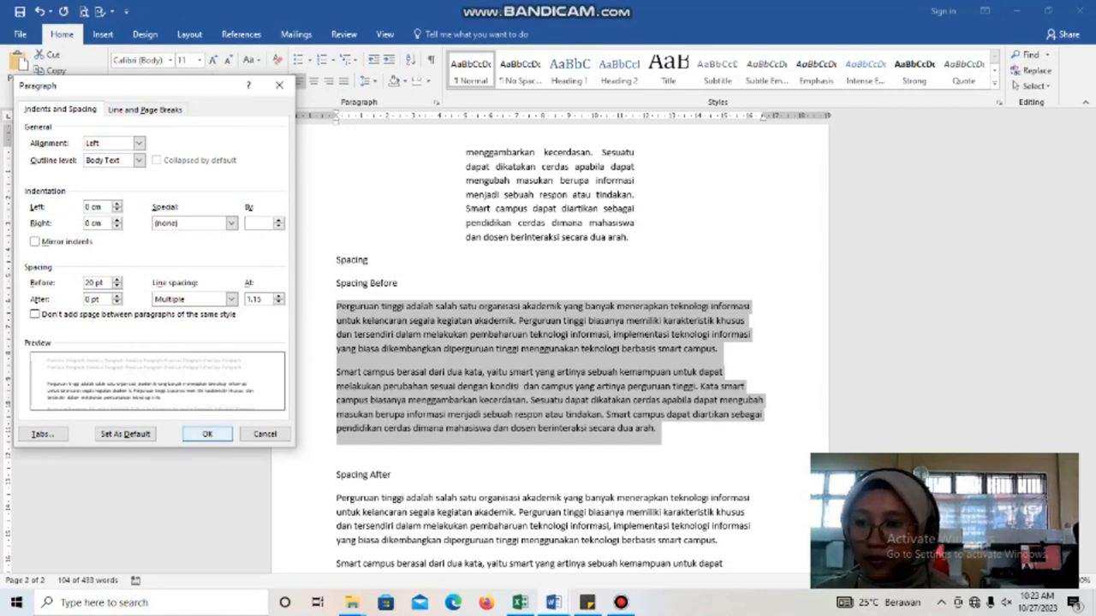
key(Return)
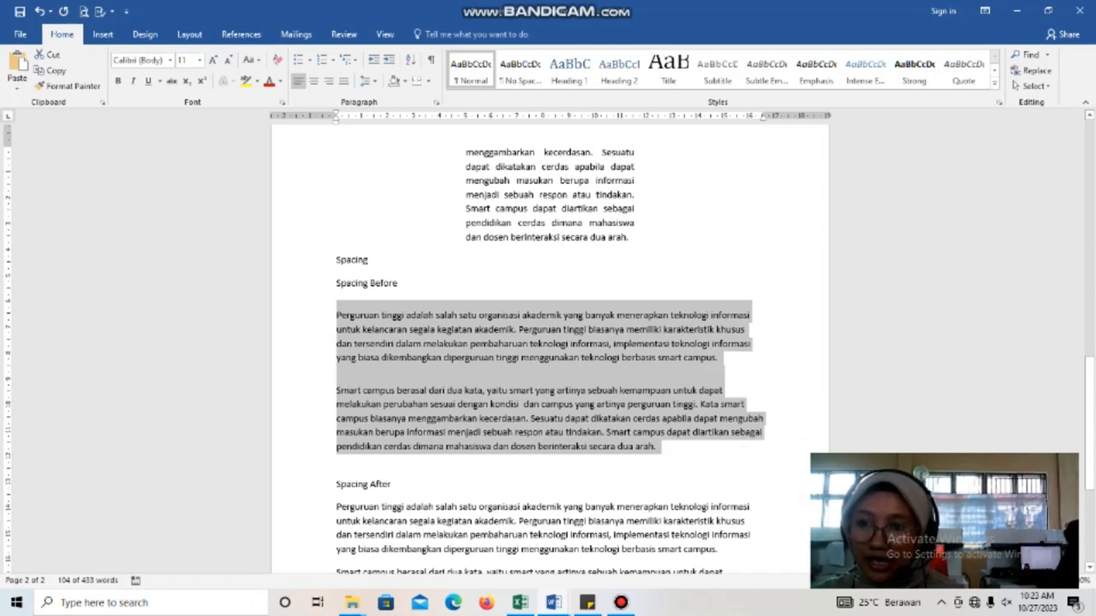
- Justify the two paragraphs under the "Spacing Before" heading
scroll(548, 343, down, 1)
key(ctrl+j)
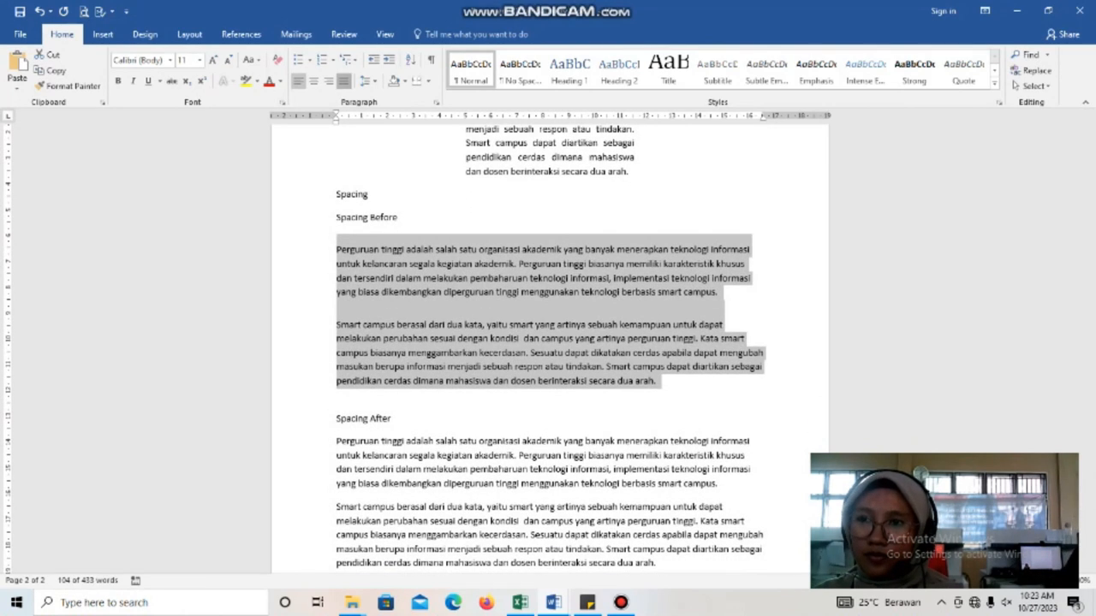
scroll(548, 342, down, 2)
click(390, 319)
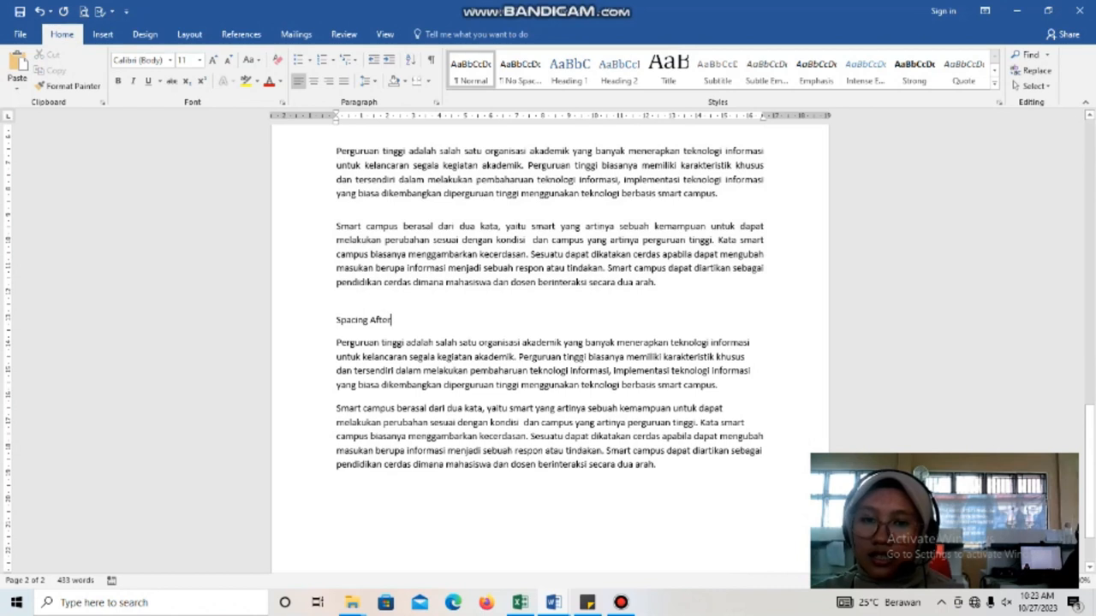
- Justify the two paragraphs under "Spacing After" and set their spacing after to 20 pt
drag(661, 476, 337, 343)
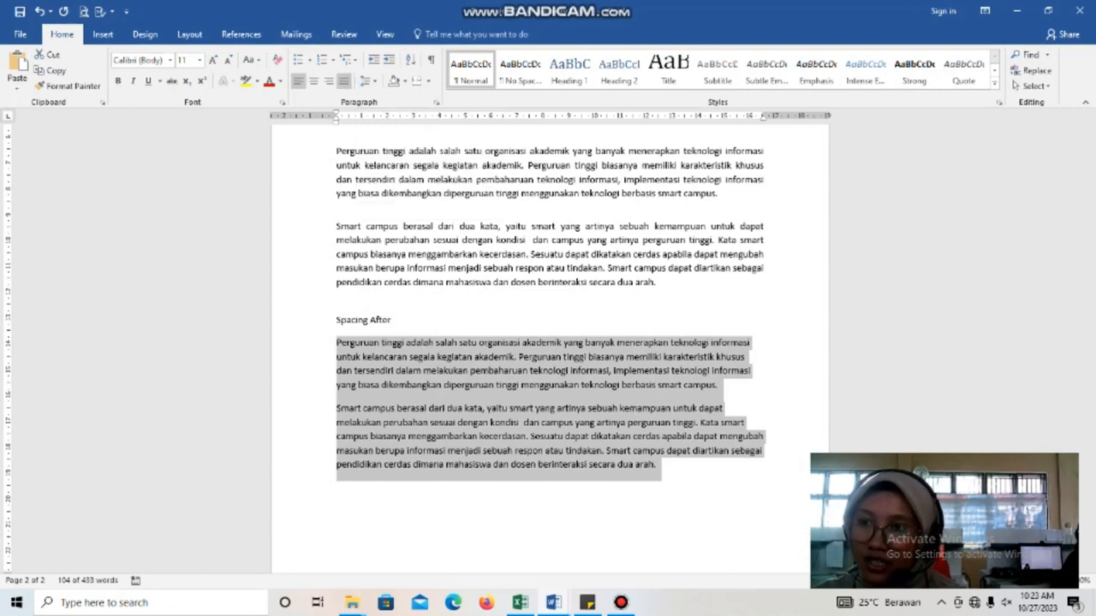
click(344, 81)
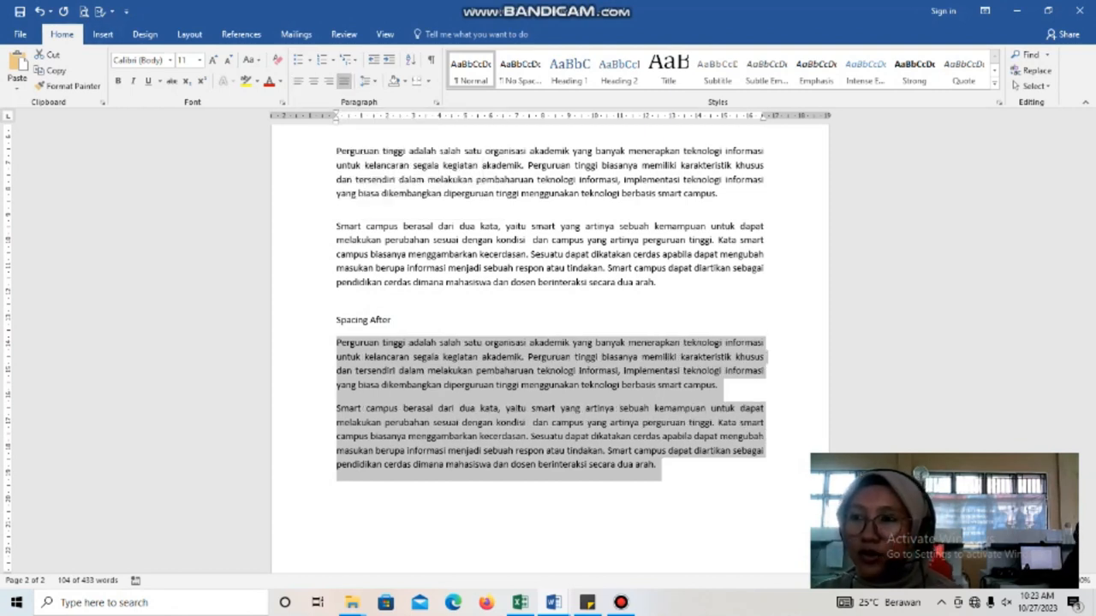
click(436, 102)
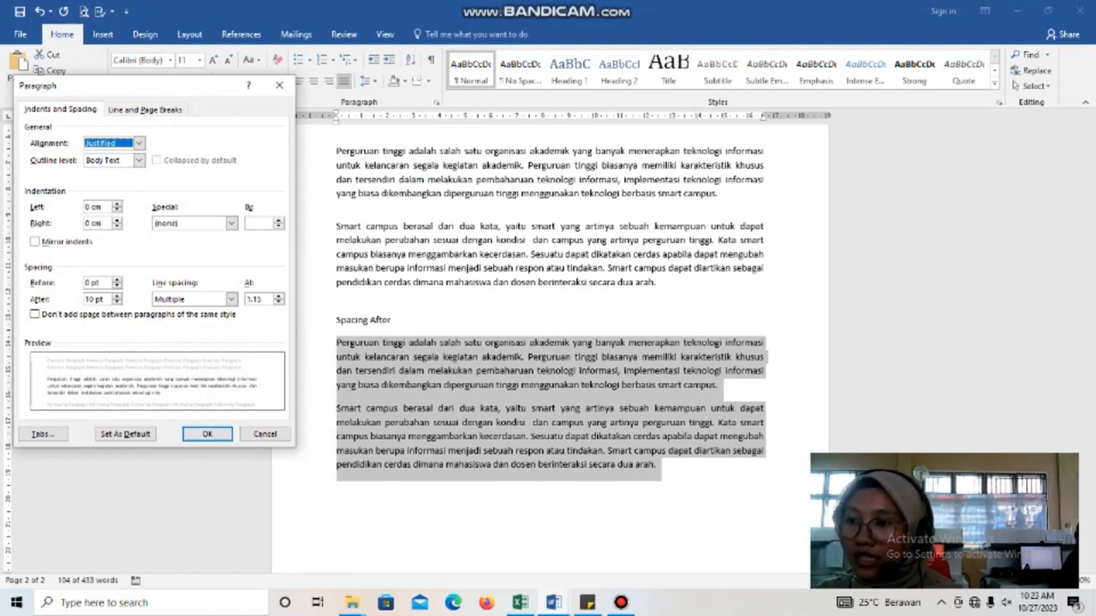
drag(94, 300, 84, 299)
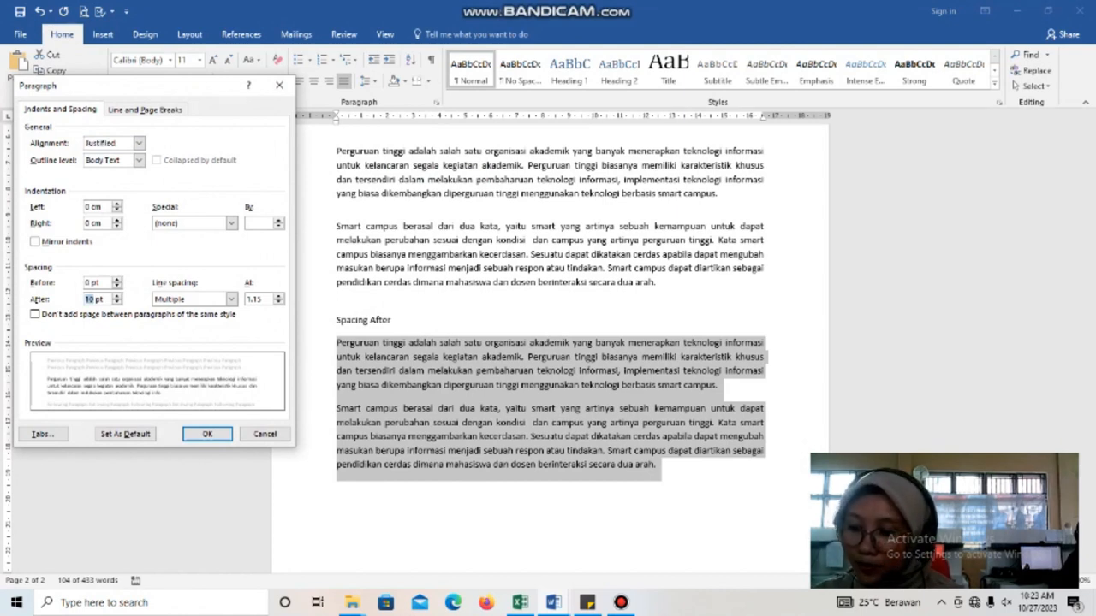
text(20)
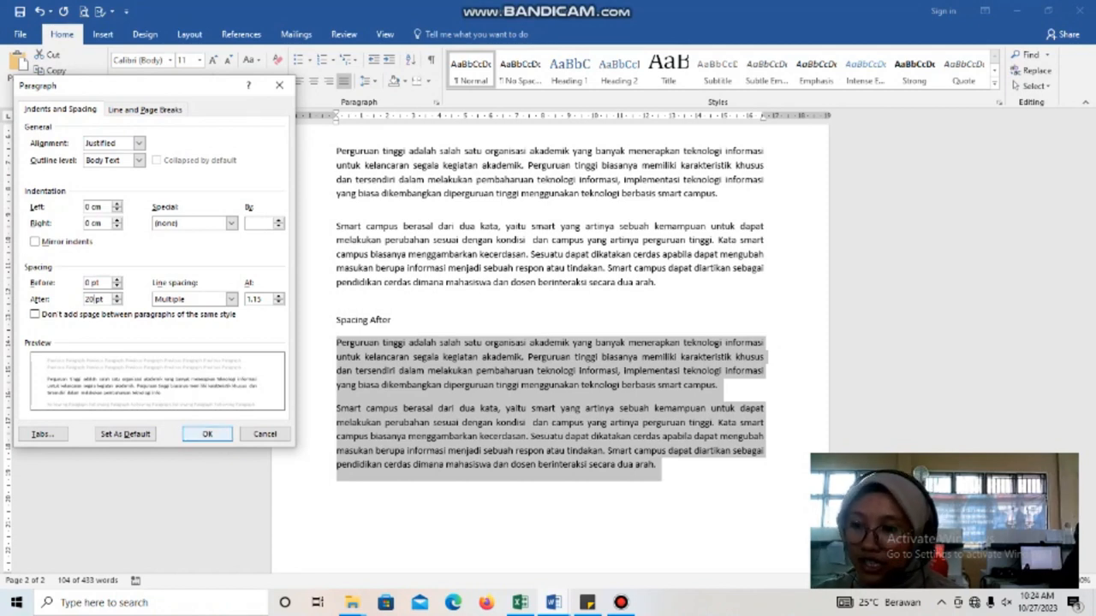
key(Return)
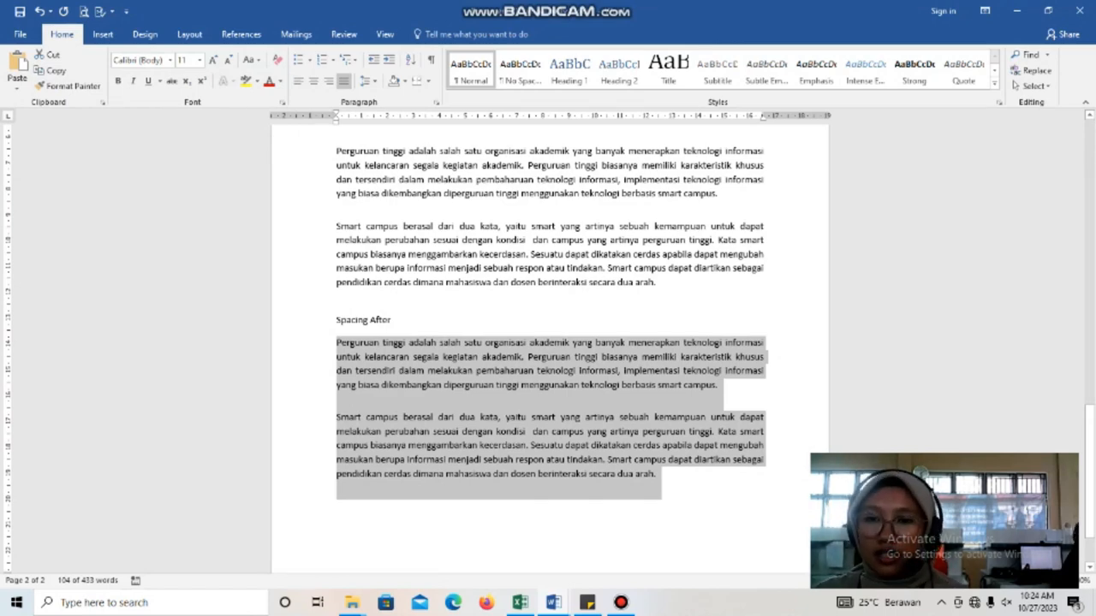
- Review the indentation and spacing examples from the start of the document to the end
scroll(548, 342, up, 15)
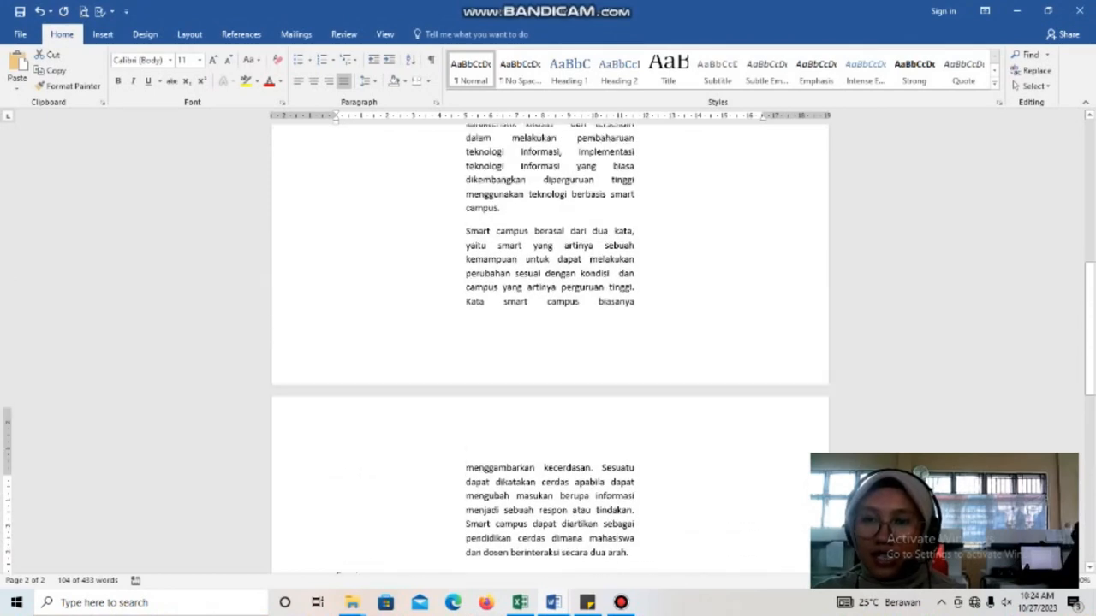
scroll(548, 343, up, 10)
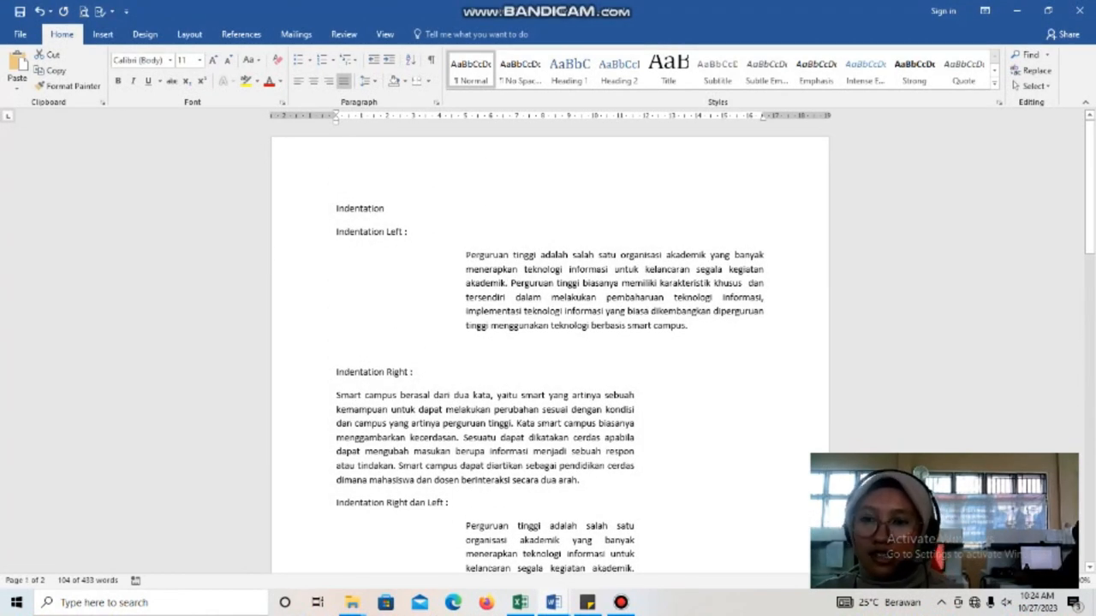
scroll(548, 343, down, 6)
scroll(548, 342, down, 10)
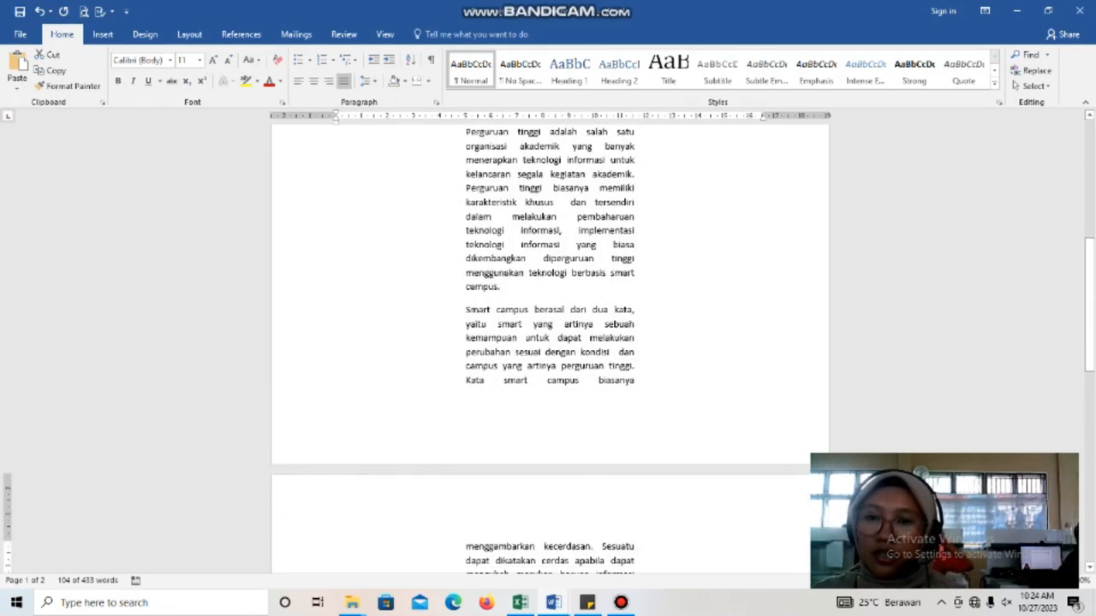
scroll(548, 342, down, 6)
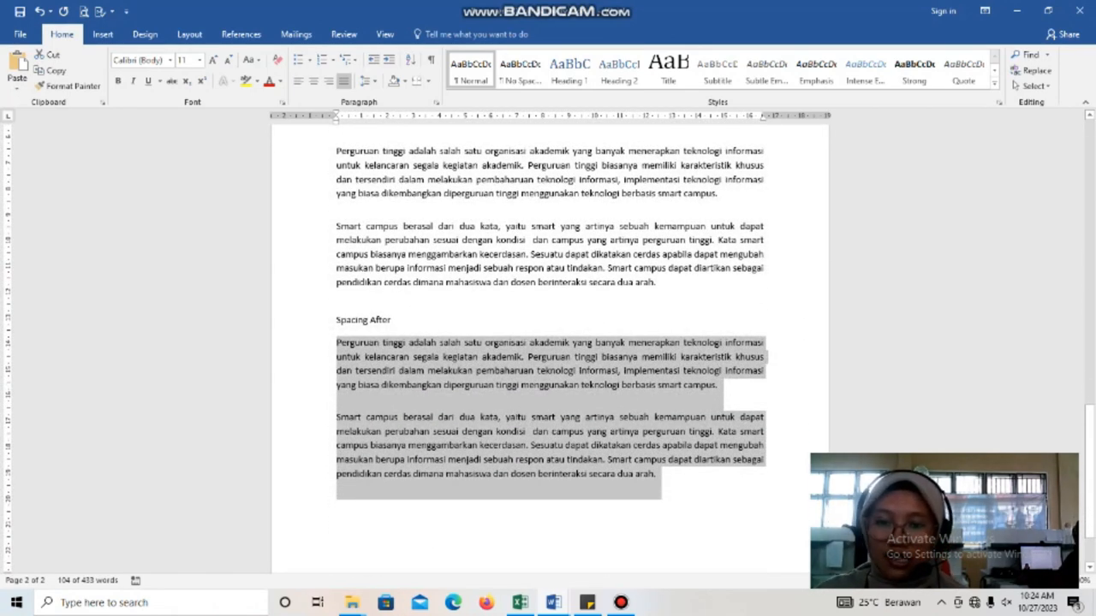
mouse_move(621, 603)
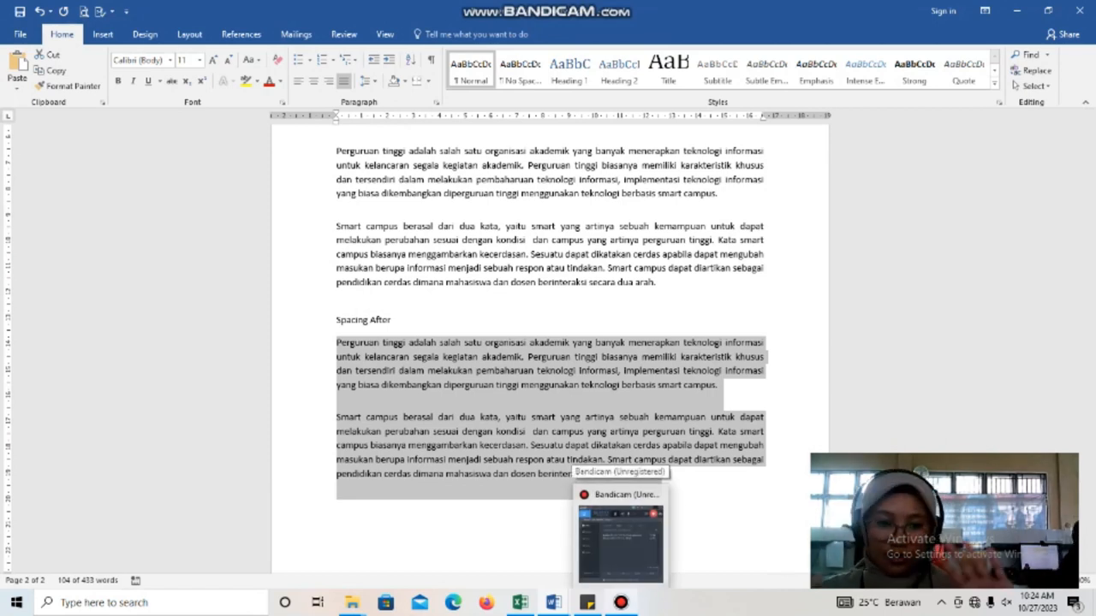
click(621, 539)
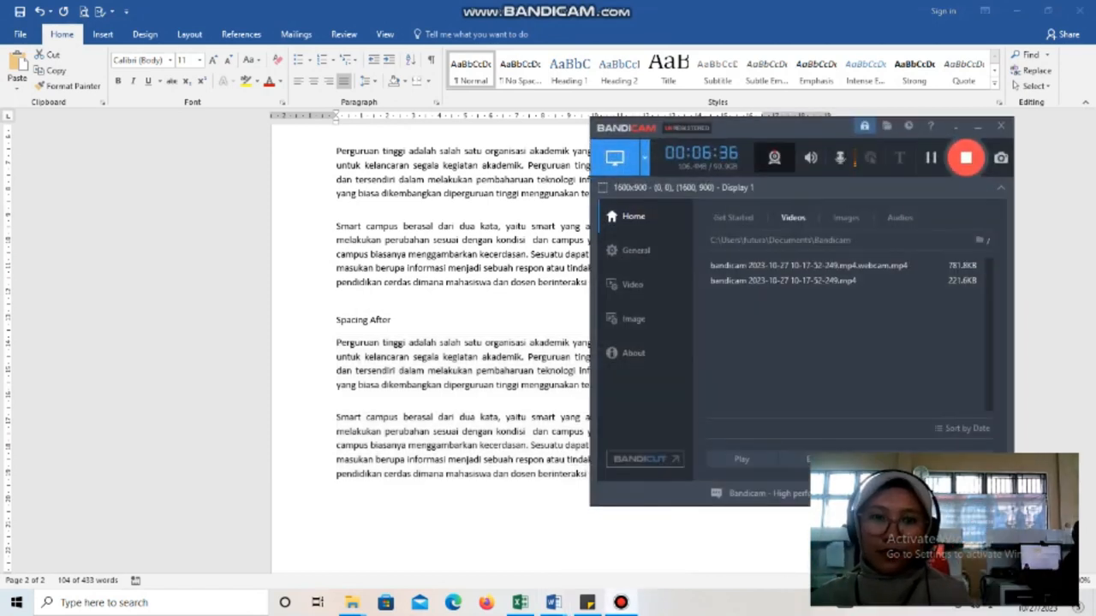